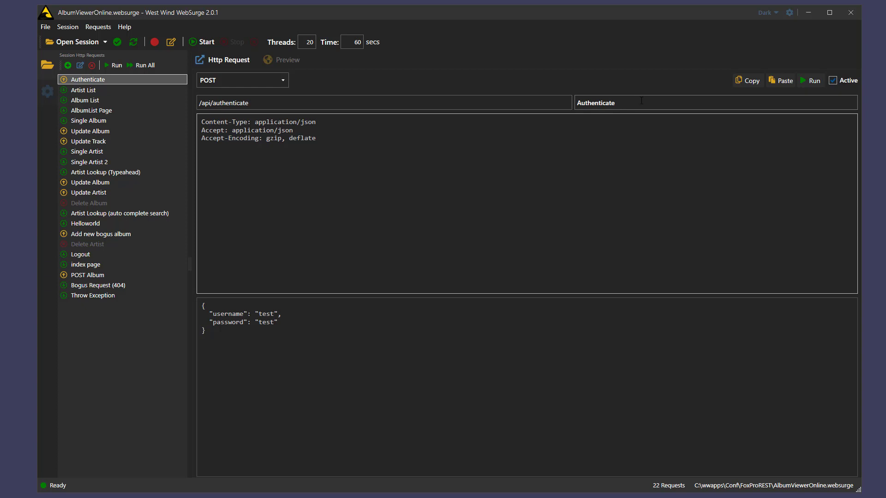
Step: Review the Authenticate request's JSON credentials and the session's Site Base Url
left_click(348, 209)
left_click_drag(271, 363, 201, 316)
left_click(288, 291)
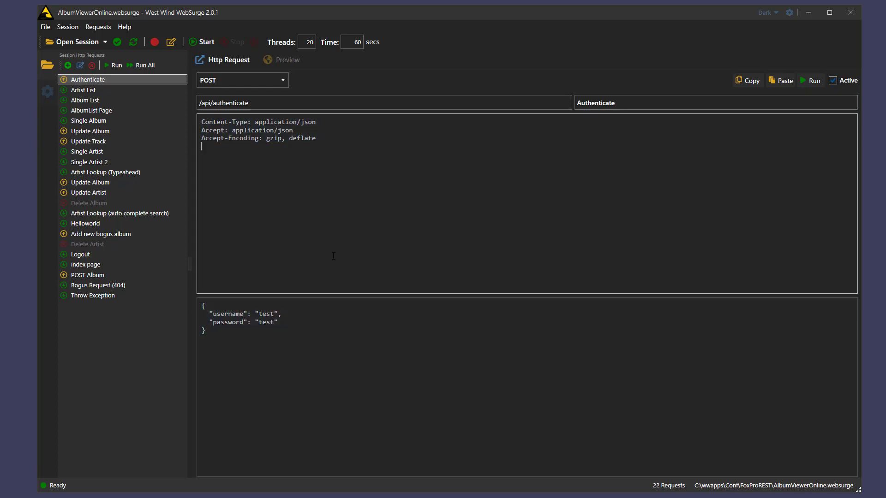
left_click(48, 92)
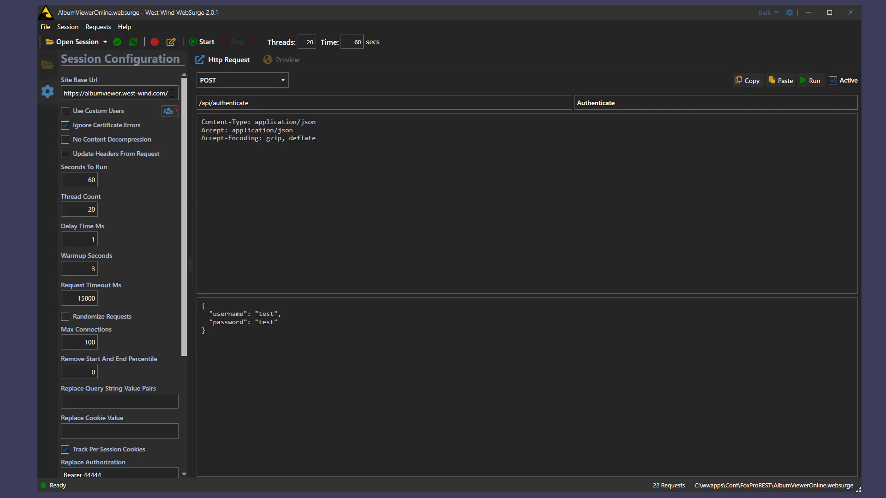
left_click_drag(63, 93, 169, 92)
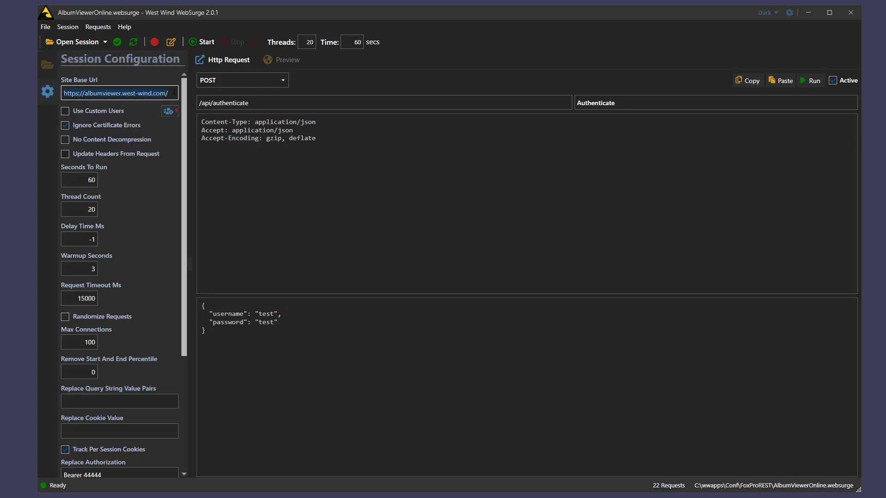
left_click(48, 65)
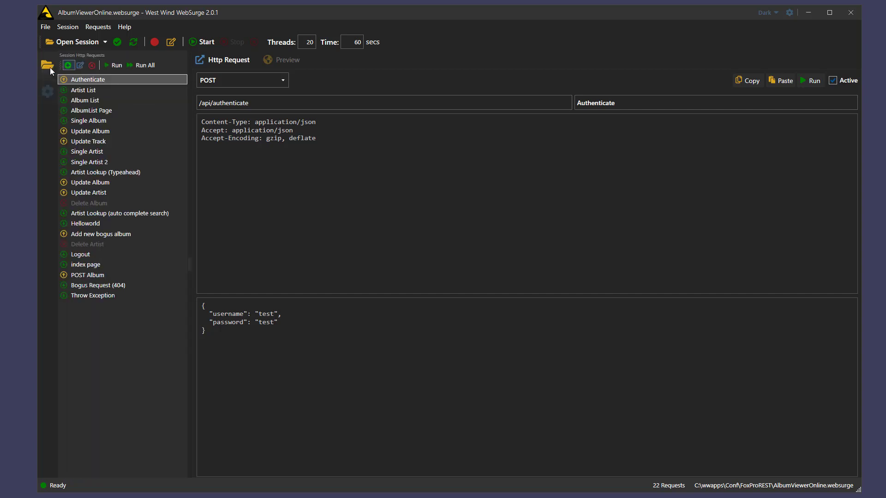
Step: Run Authenticate, then change the username to tester and rerun it to get a 401
left_click(716, 127)
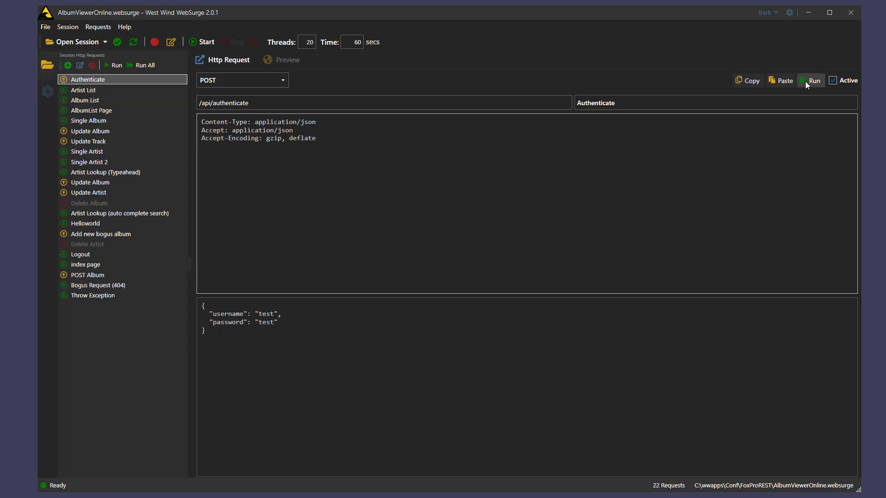
left_click(805, 81)
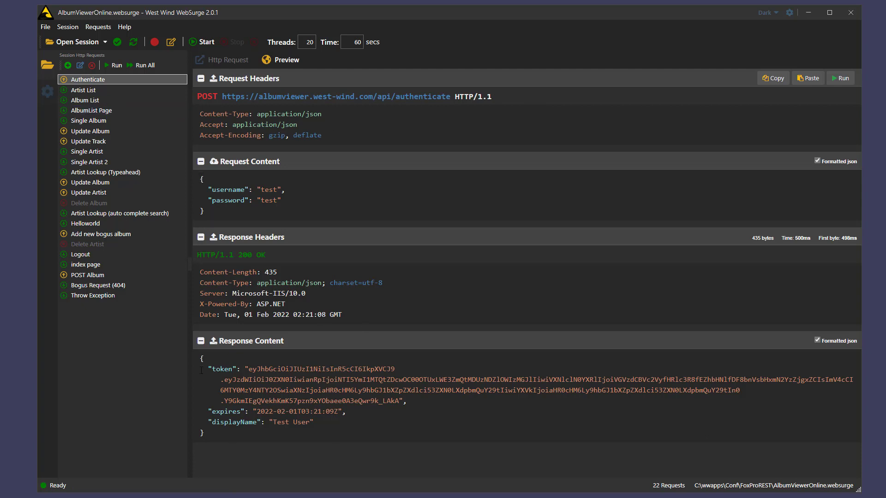
left_click(276, 185)
type("er")
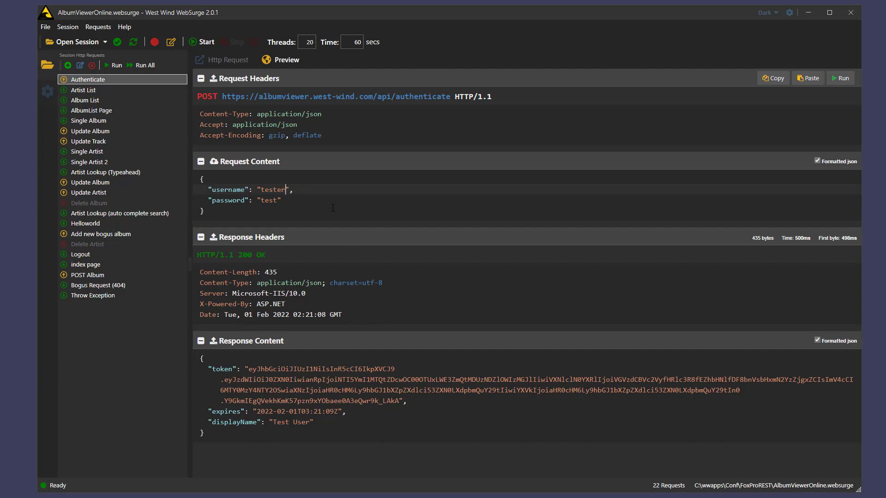
left_click(842, 79)
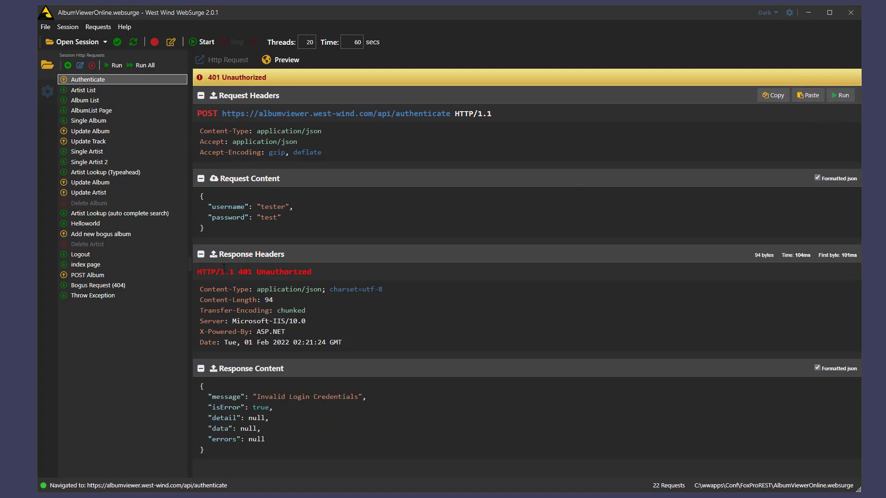
Step: Restore the username to test and rerun Authenticate so it returns a token
key("BackSpace")
left_click(841, 95)
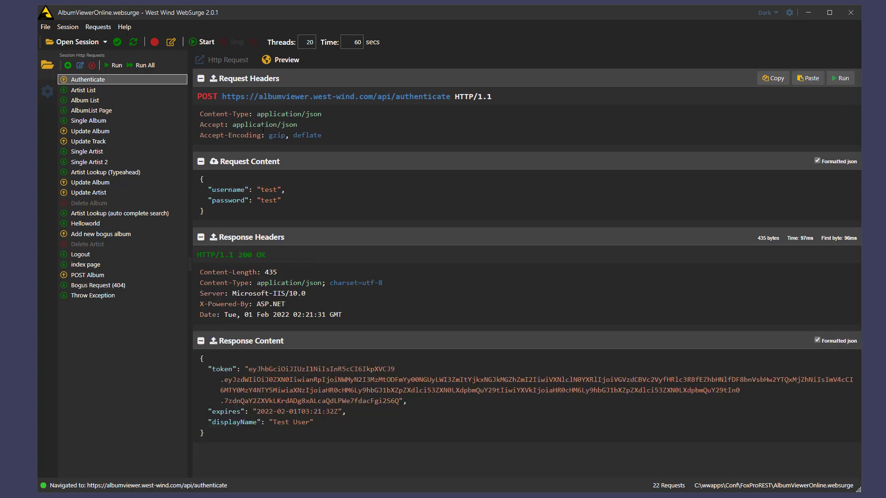
left_click(241, 61)
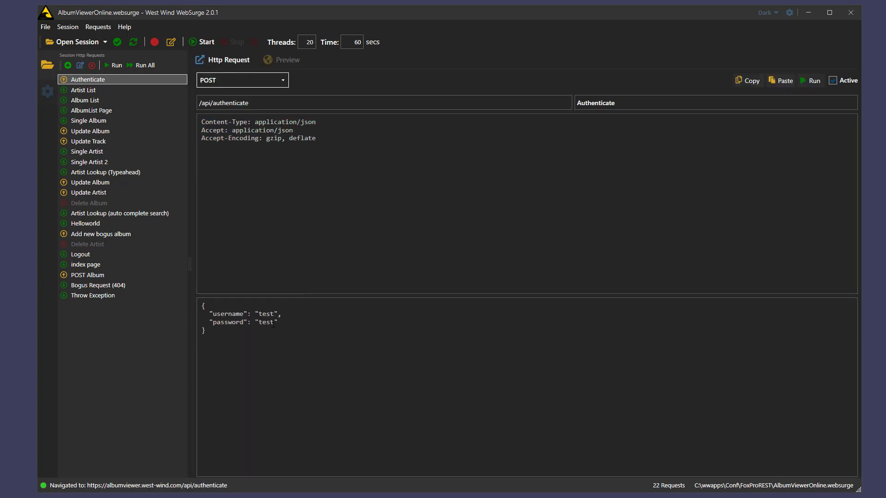
Step: Move the Single Album request above Album List
left_click(273, 61)
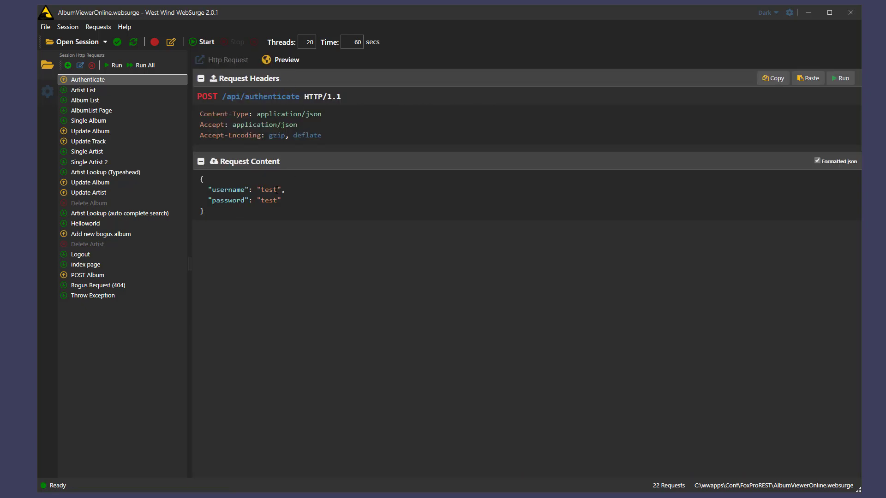
left_click(87, 121)
left_click_drag(89, 117, 95, 100)
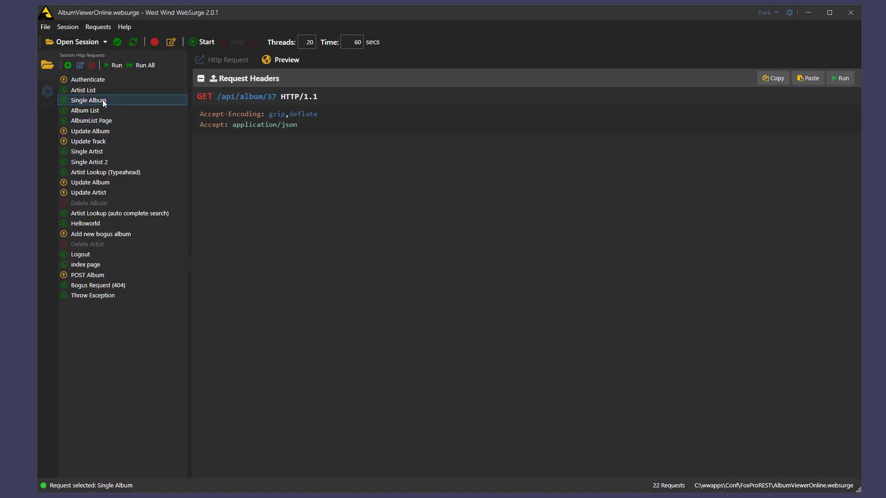
Step: Toggle Delete Album active, then back to inactive
left_click(87, 203)
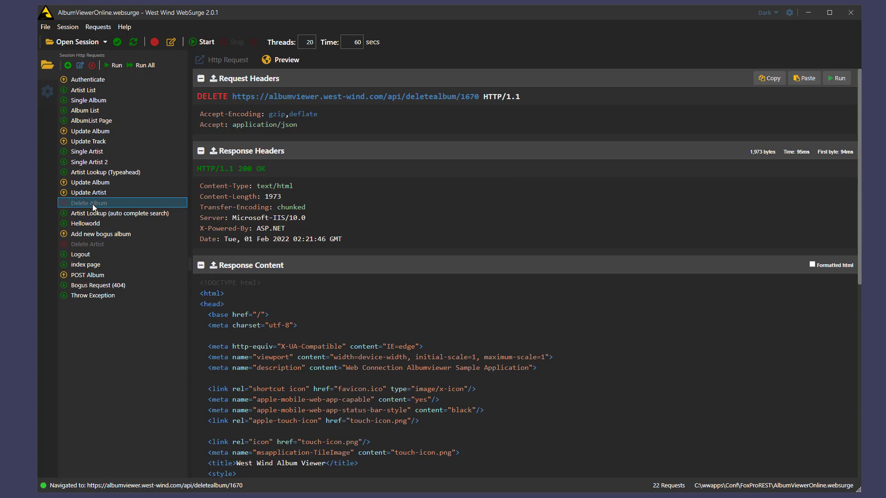
right_click(92, 204)
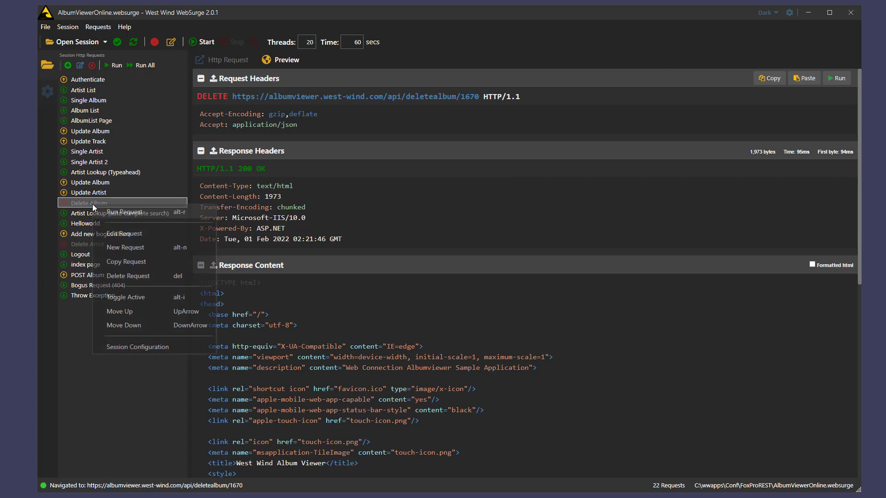
left_click(143, 299)
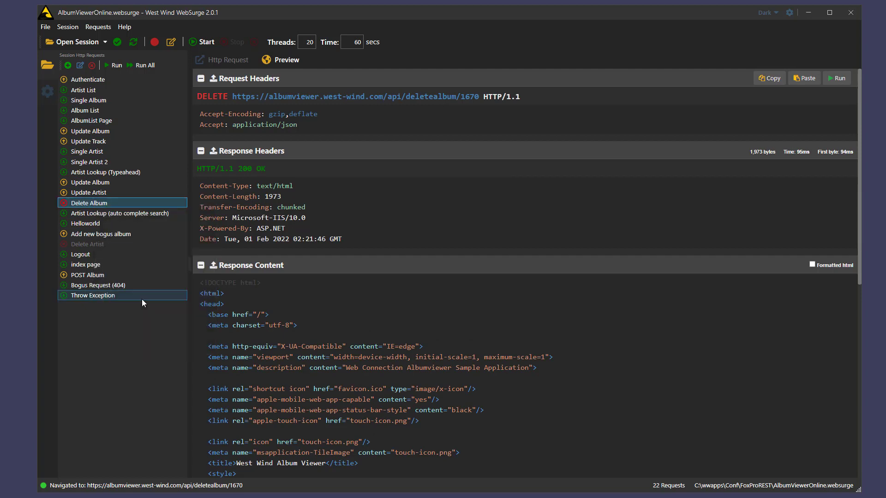
right_click(131, 203)
left_click(168, 298)
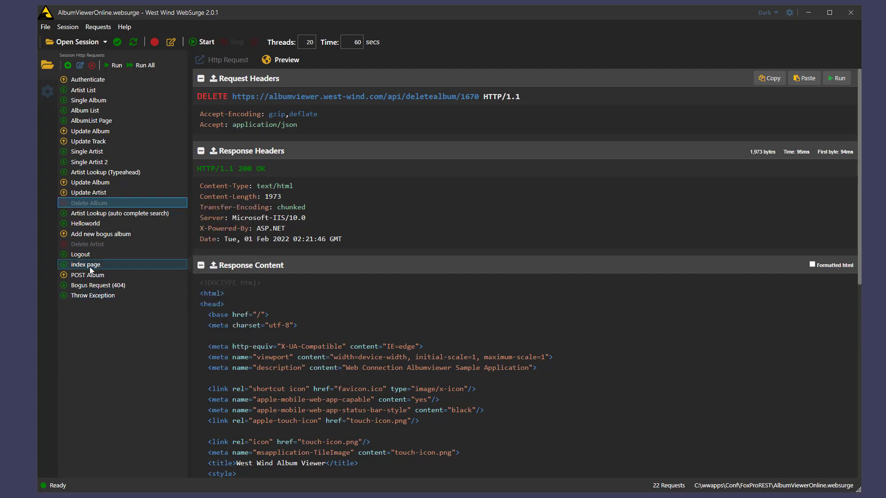
Step: Run Throw Exception, Bogus Request (404) and Helloworld to view their responses
left_click(93, 298)
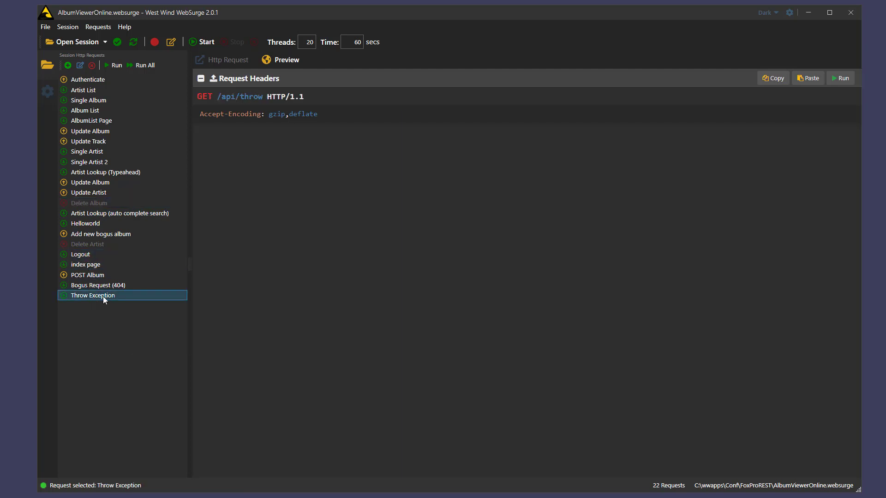
left_click(840, 78)
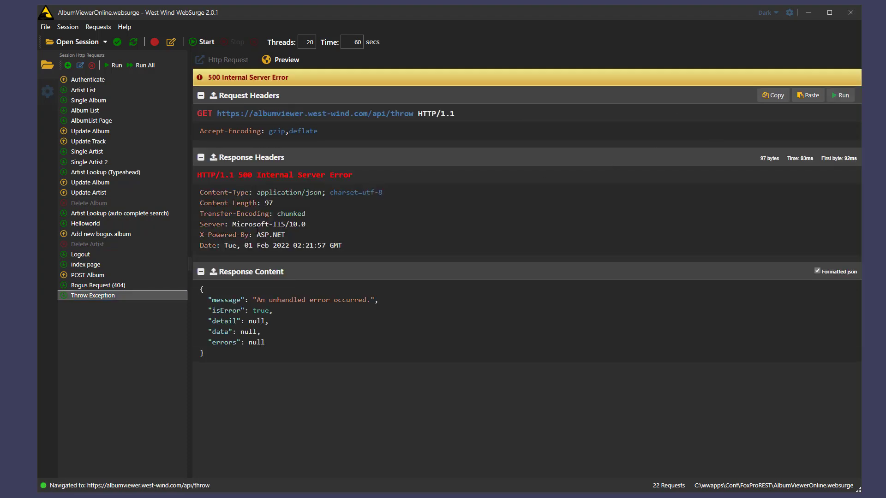
left_click(85, 286)
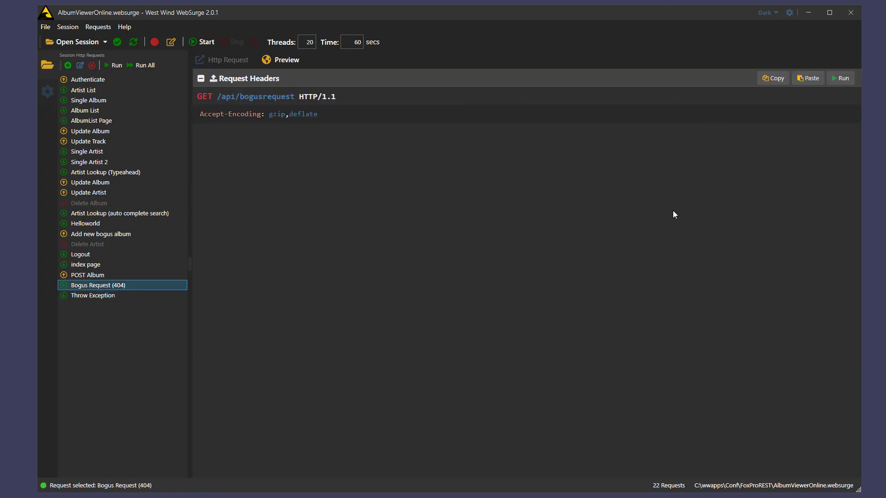
left_click(839, 79)
left_click(86, 224)
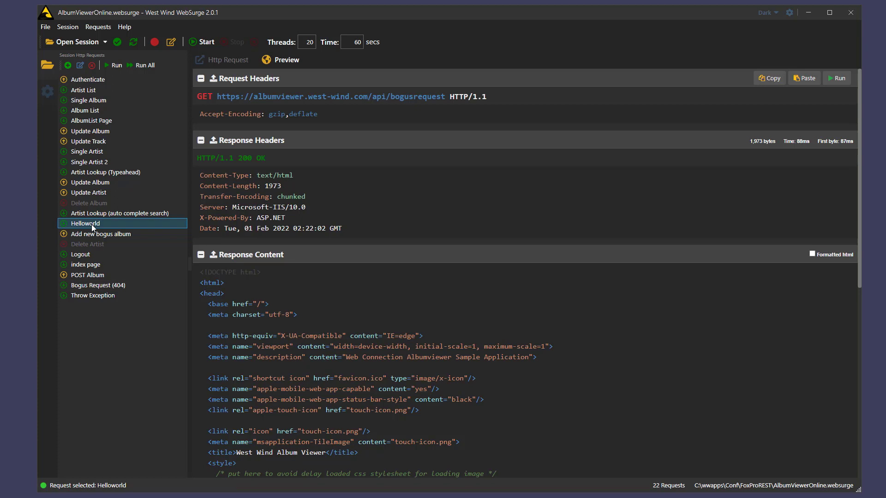
left_click(840, 79)
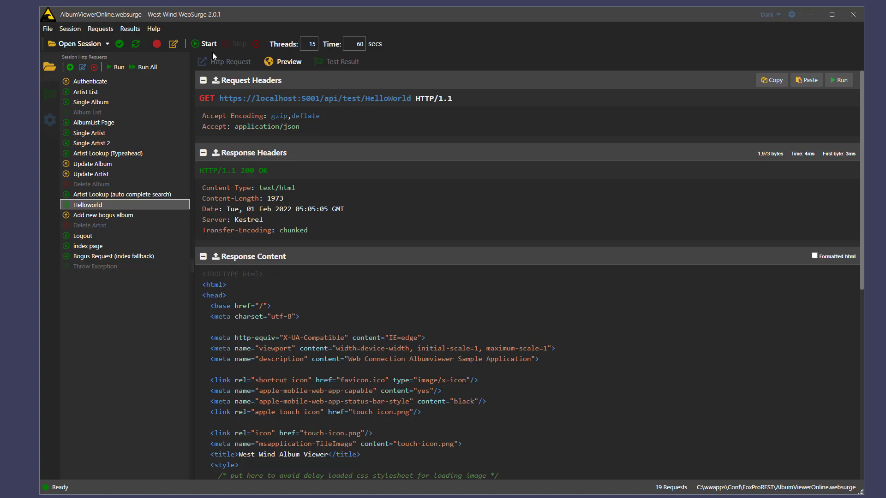
Step: Run the 15-thread, 60-second load test and review 108 req/sec with 430 failures
left_click(203, 44)
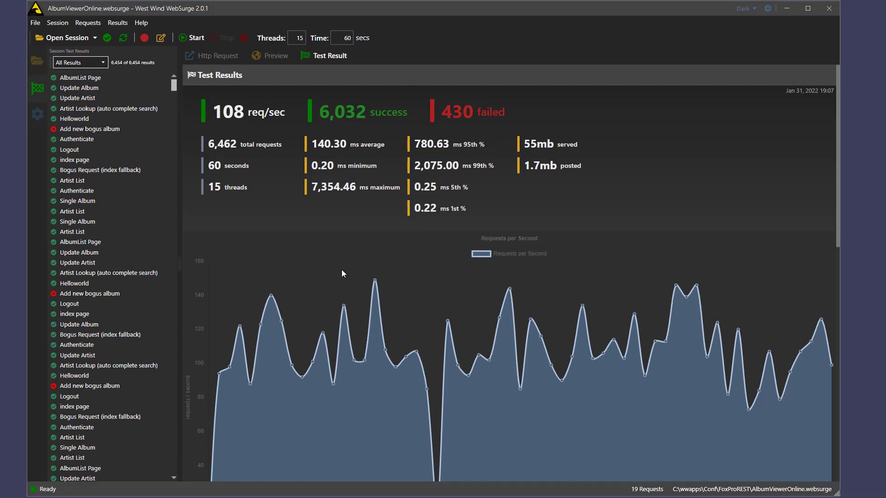
left_click_drag(840, 307, 628, 272)
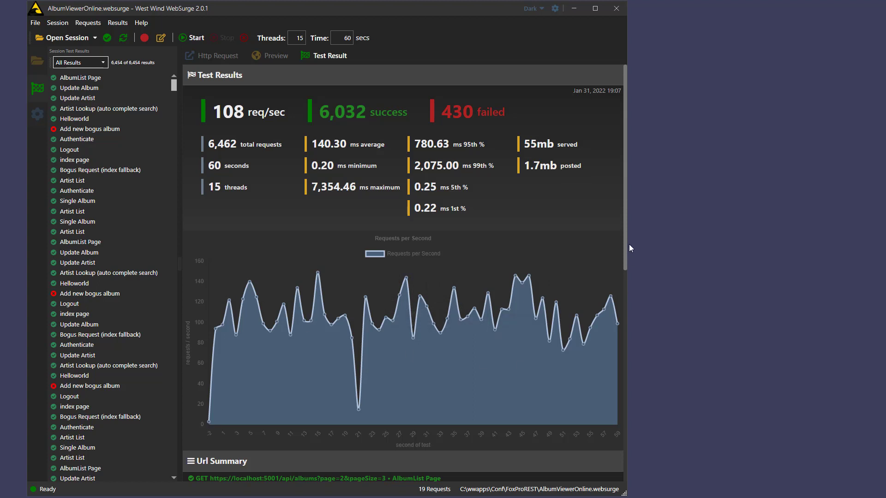
left_click_drag(626, 237, 617, 369)
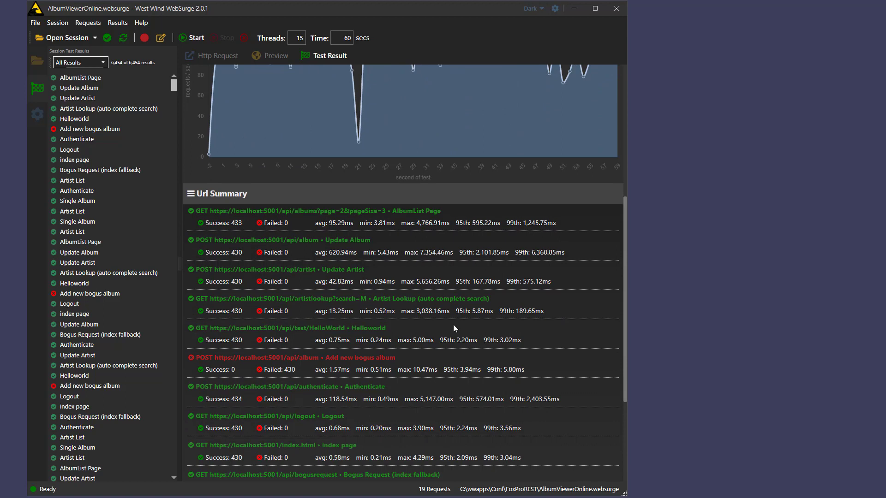
scroll(483, 333, "up", 5)
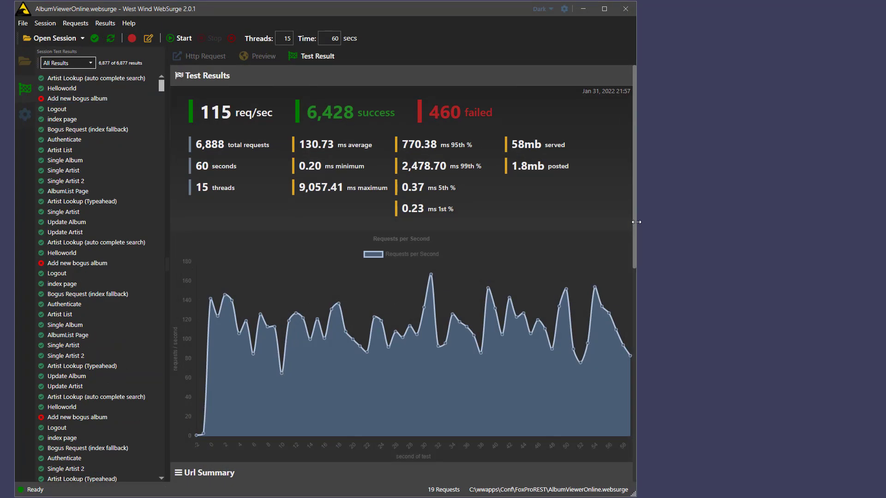
Step: Widen the window and bring up the Microsoft Print to PDF dialog for the results report
left_click_drag(636, 222, 834, 228)
right_click(550, 198)
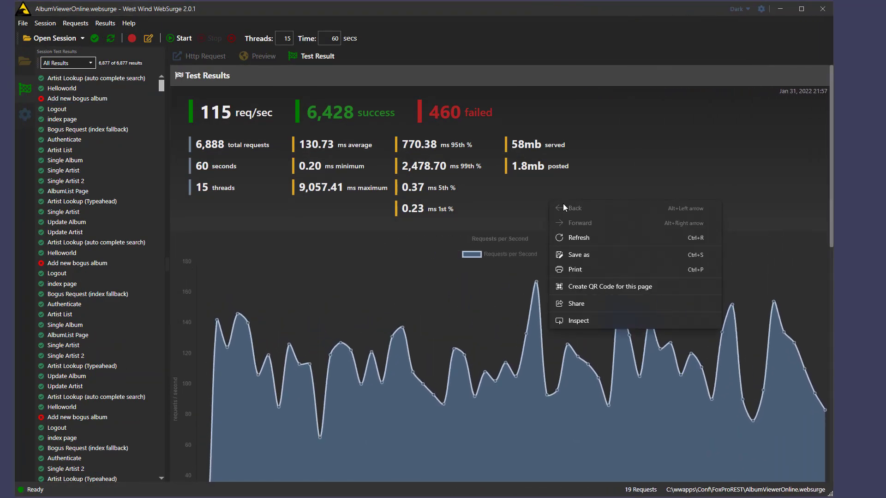
left_click(578, 270)
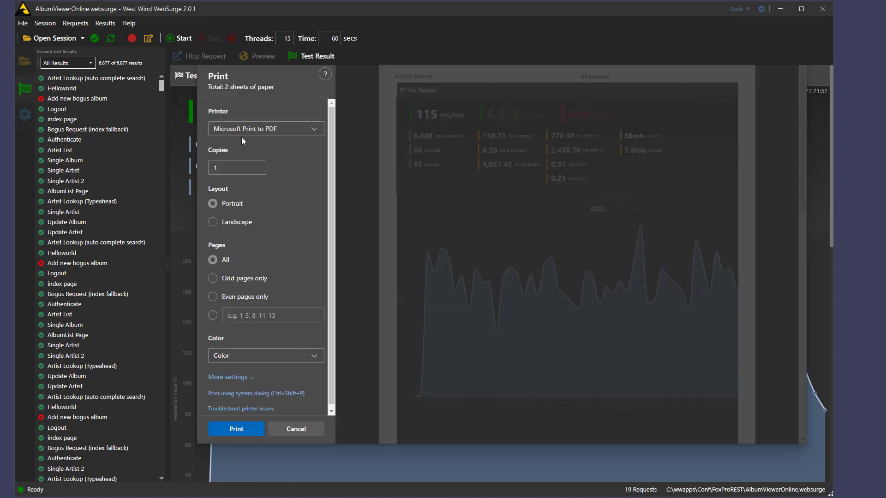
scroll(578, 254, "down", 6)
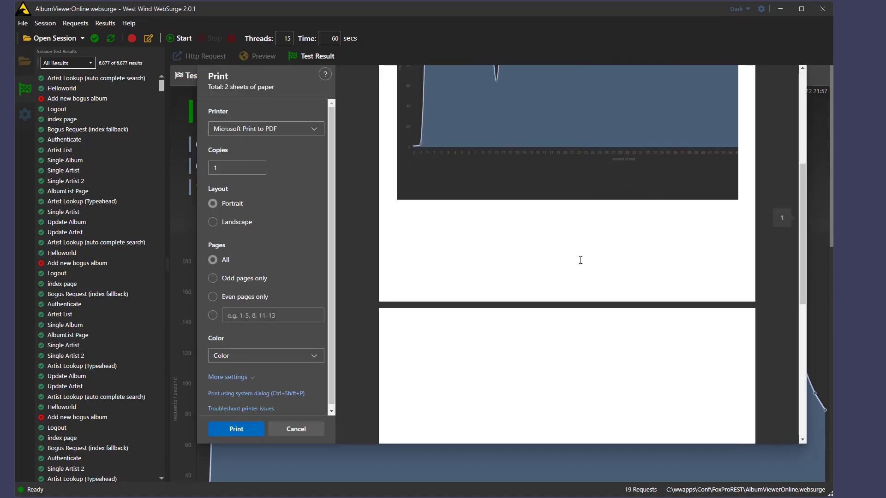
scroll(580, 259, "up", 8)
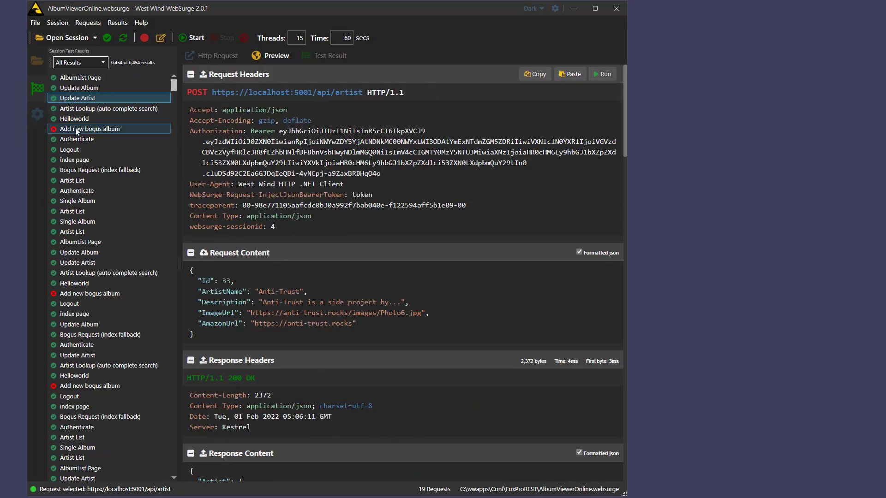
Step: Open the failed Add new bogus album result and scroll through its 500 error preview
left_click(116, 129)
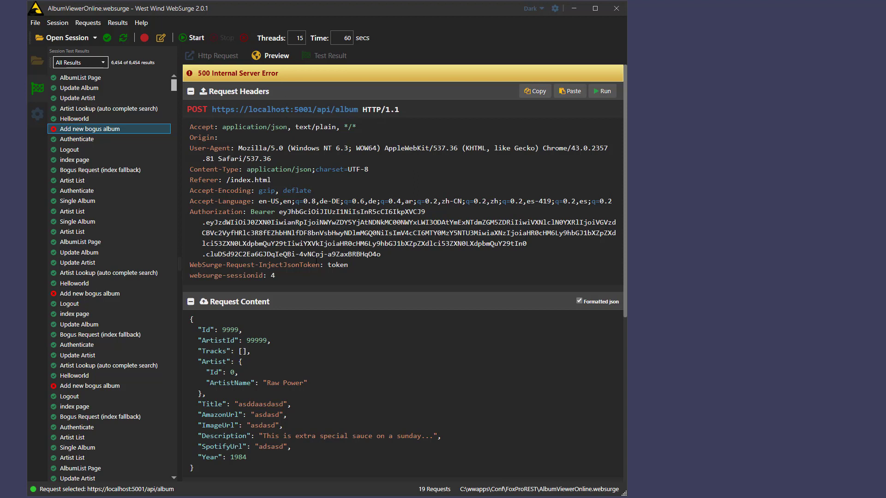
scroll(319, 261, "down", 8)
scroll(326, 263, "up", 8)
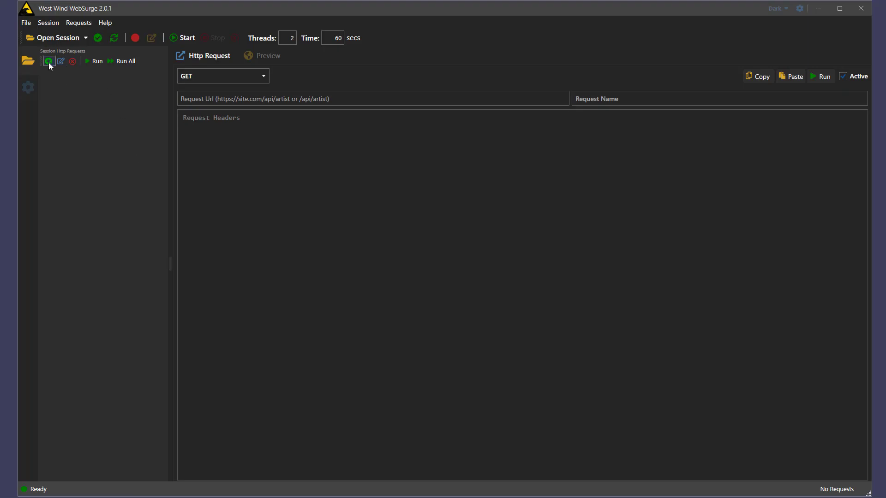
left_click(48, 62)
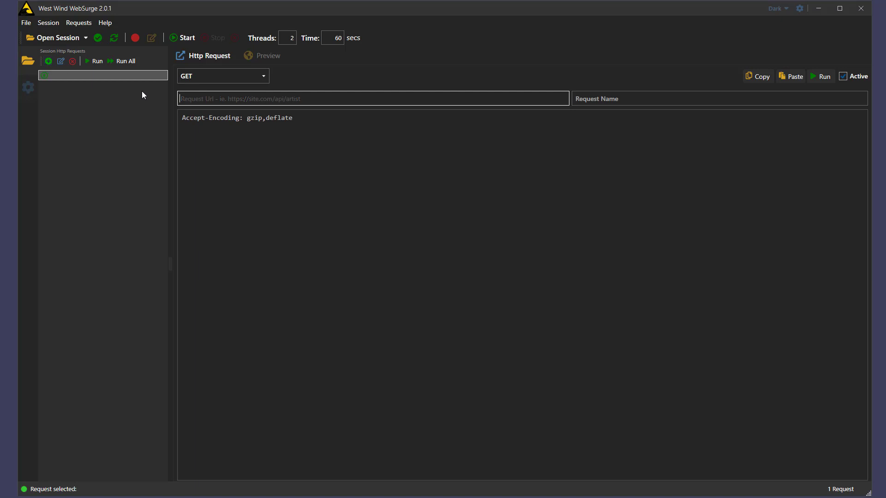
left_click(201, 75)
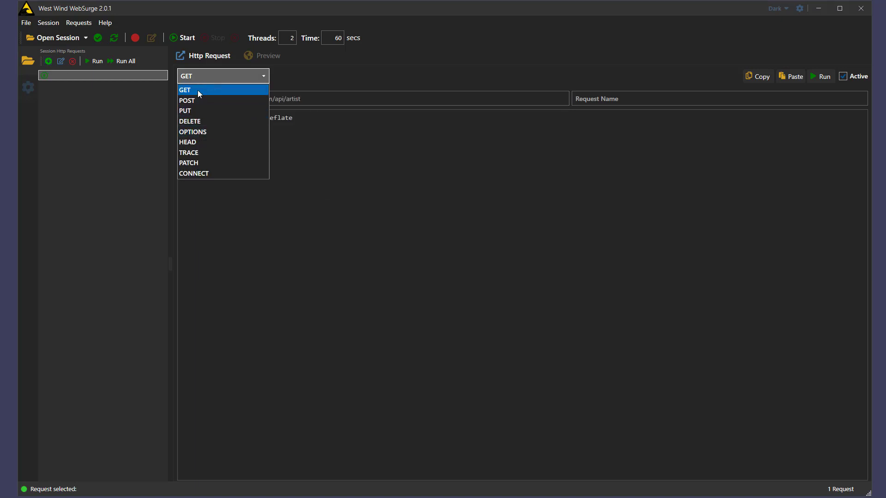
left_click(198, 91)
left_click(200, 98)
type("https://albumviewer.west-wind.com/")
left_click(638, 99)
type("Home Page")
Step: Add an Accept: text/html header and run Home Page to view the HTML response
left_click(410, 148)
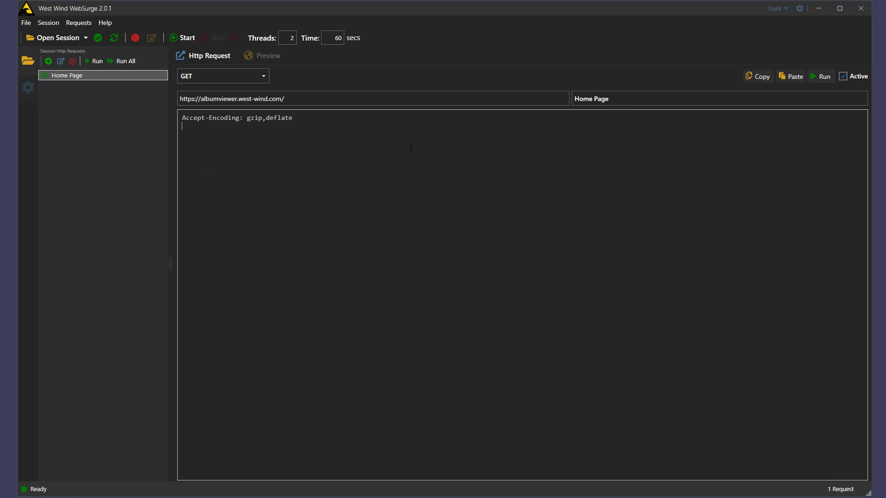
right_click(361, 145)
mouse_move(423, 232)
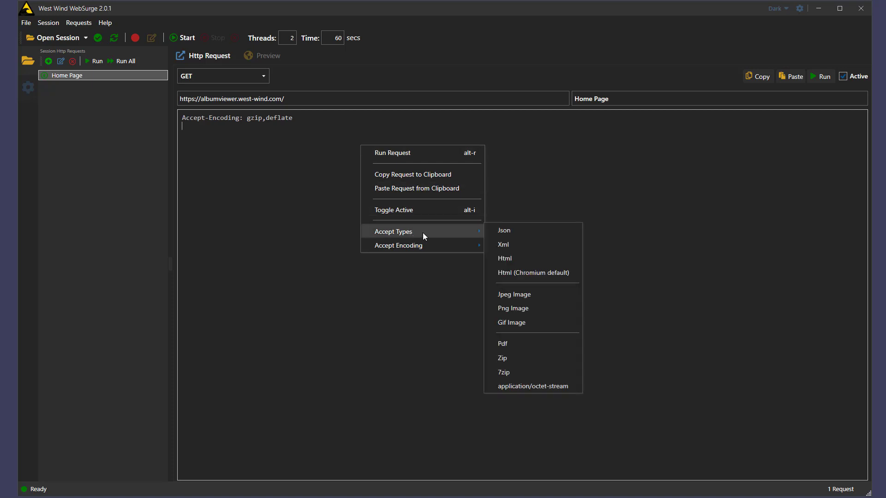
left_click(511, 258)
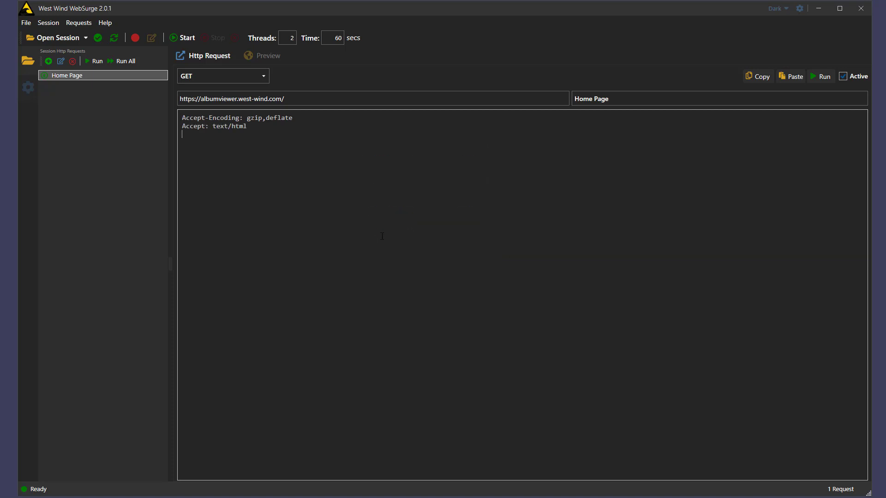
left_click(829, 79)
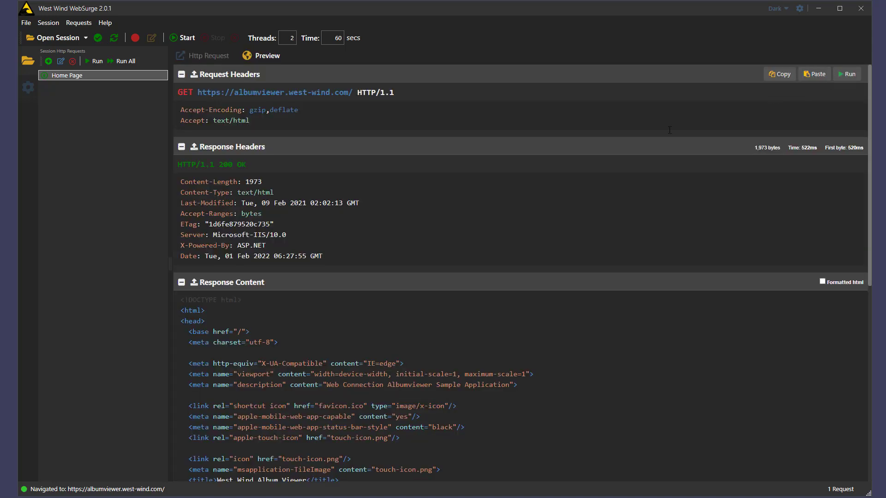
scroll(284, 346, "down", 12)
Step: Add a second request for the site's /api/artists URL named Artist List
scroll(289, 348, "up", 5)
scroll(289, 348, "up", 5)
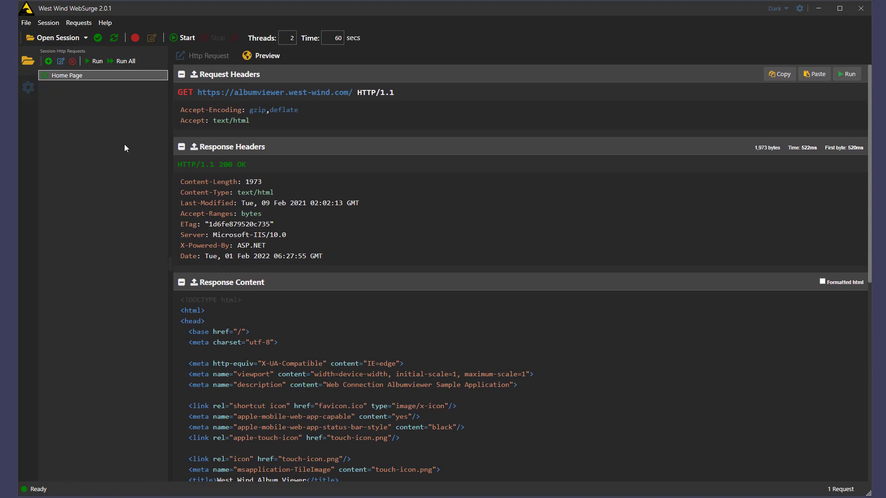
left_click(48, 61)
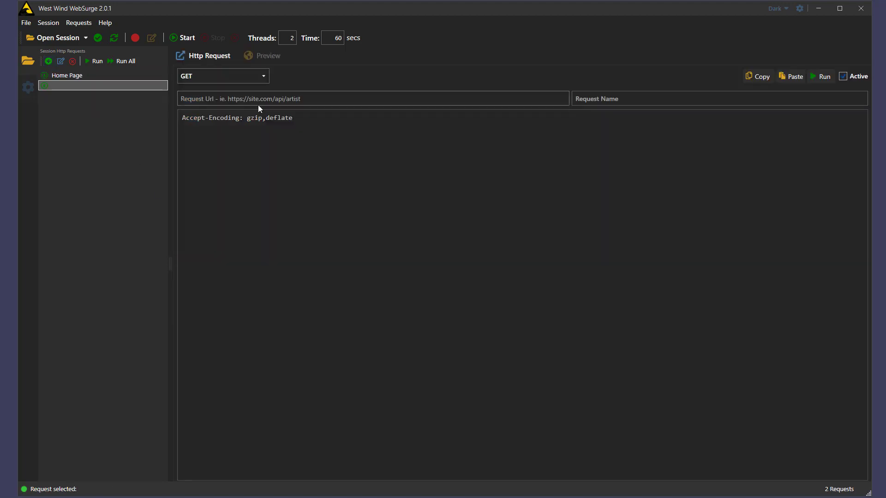
type("https://albumviewer.west-wind.com/")
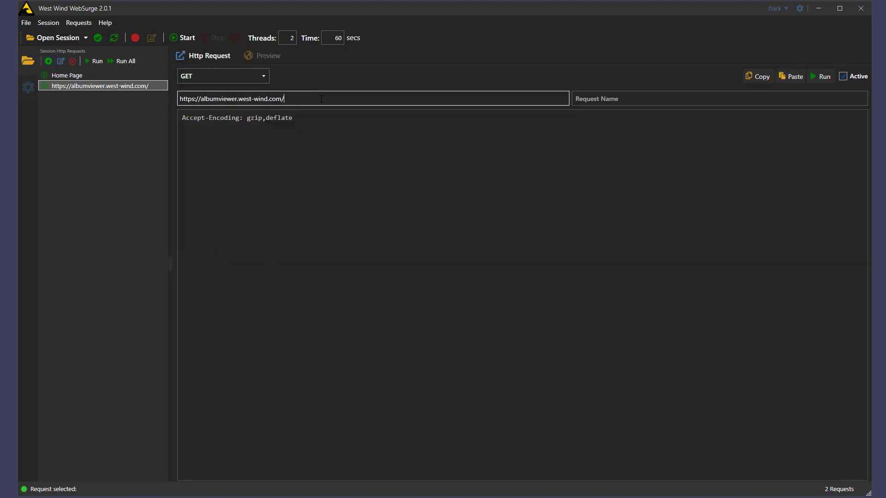
type("api/artists")
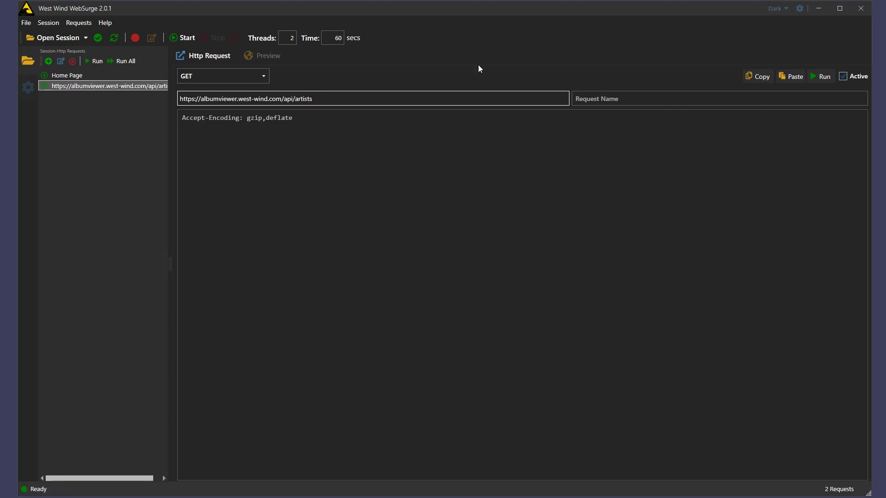
left_click(621, 99)
type("Arit")
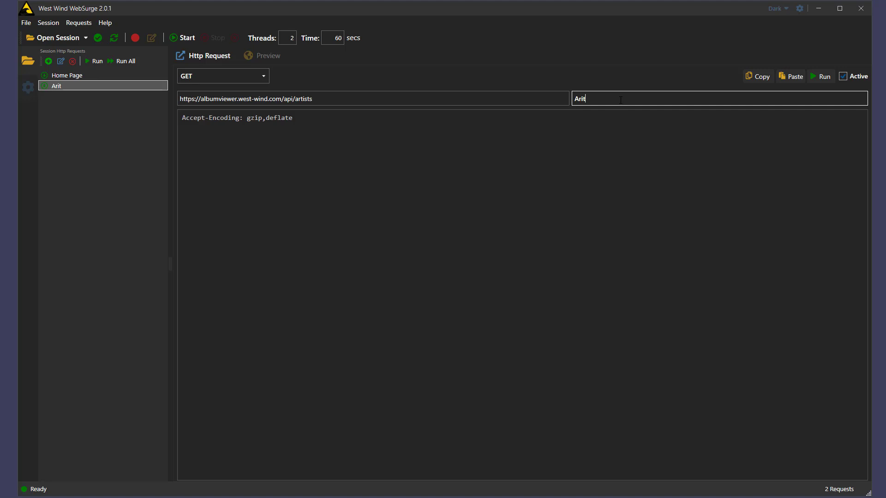
key("BackSpace")
type("tist List")
Step: Add an Accept: application/json header and review the returned artist JSON
key("Tab")
right_click(411, 147)
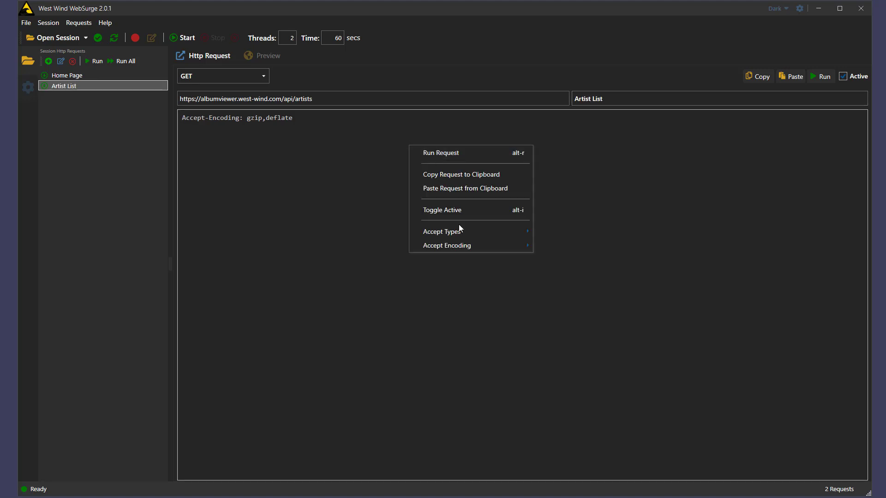
mouse_move(461, 233)
left_click(549, 232)
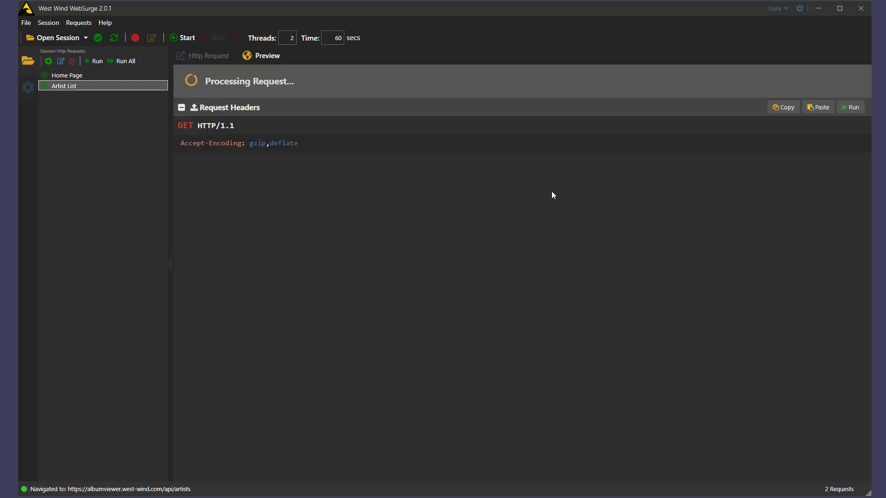
scroll(502, 378, "down", 1)
scroll(502, 379, "down", 10)
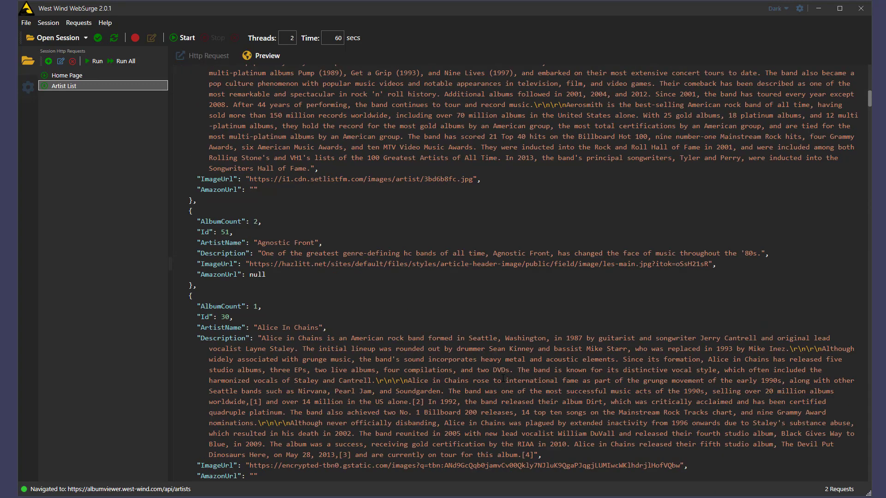
scroll(503, 378, "up", 12)
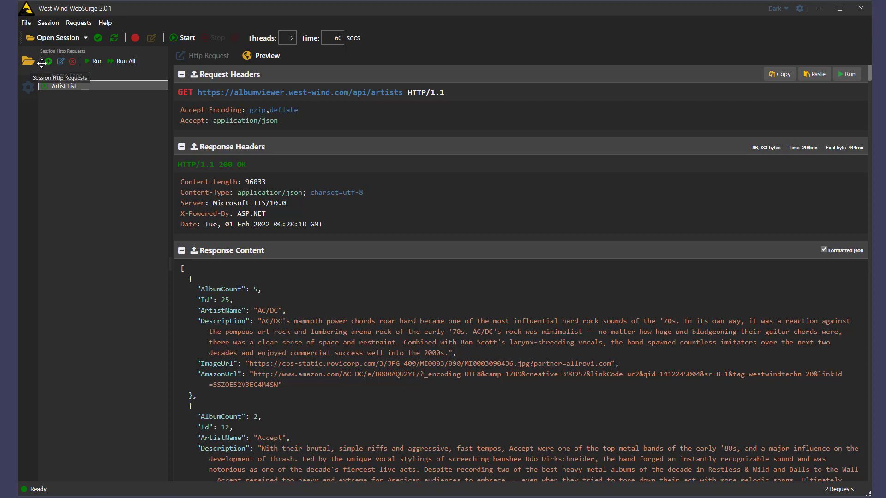
Step: Add a third request and set its method to POST
left_click(49, 61)
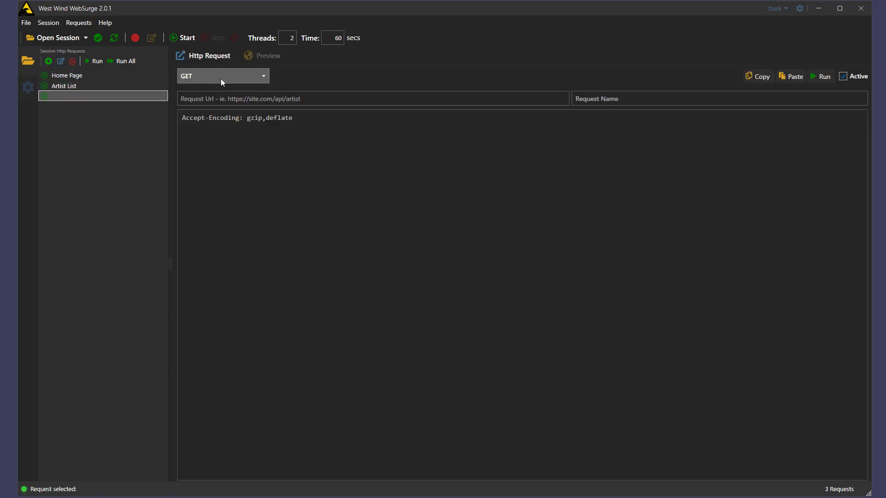
left_click(264, 76)
left_click(214, 97)
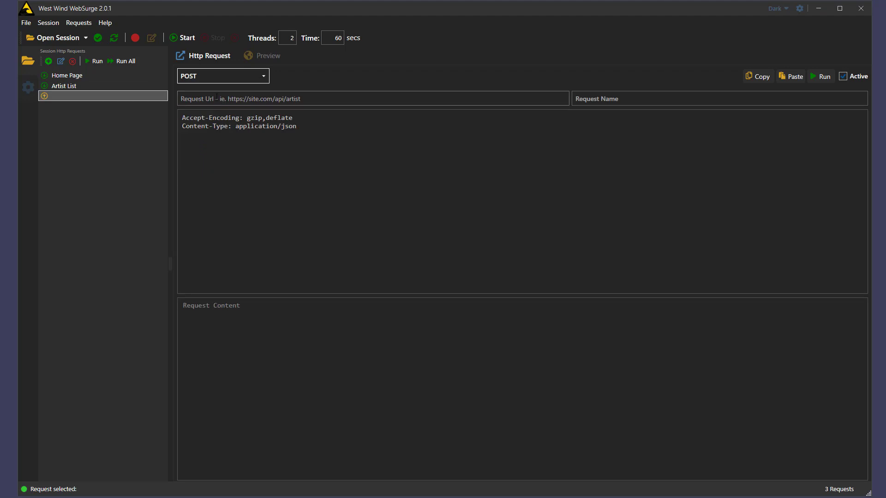
left_click(319, 98)
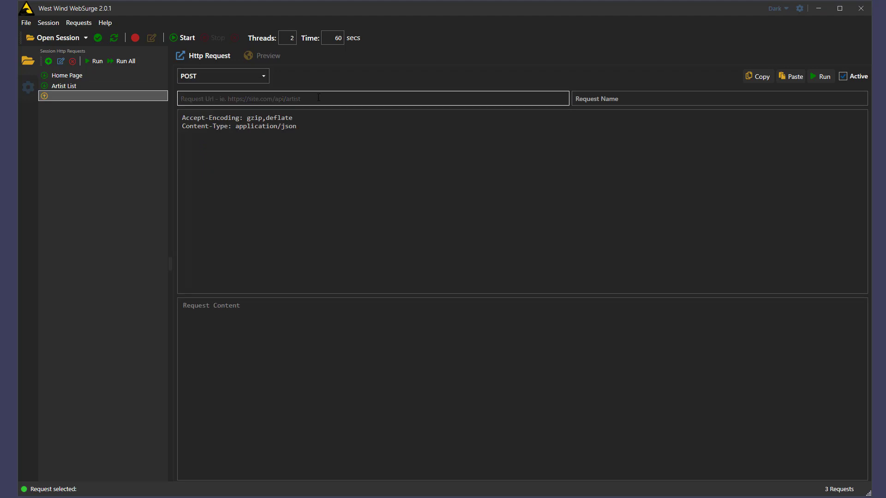
Step: Set the Site Base Url to the AlbumViewer site and save as C:\temp\AlbumViewerSite.websurge
left_click(32, 88)
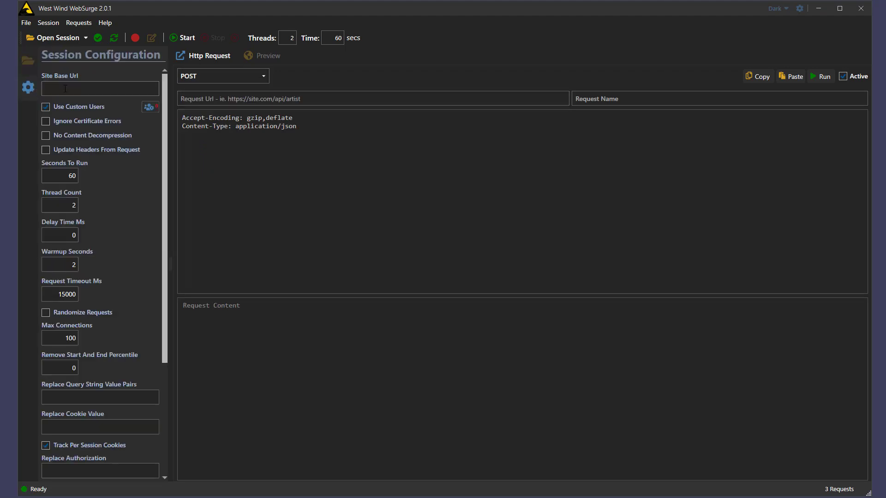
left_click(75, 89)
type("https://albumviewer.west-wind.com/")
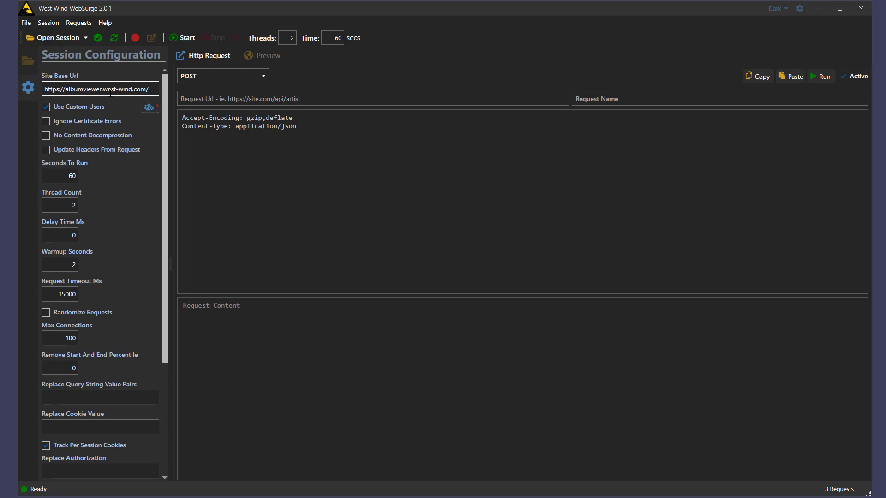
key("ctrl+s")
type("c:\\temp\\")
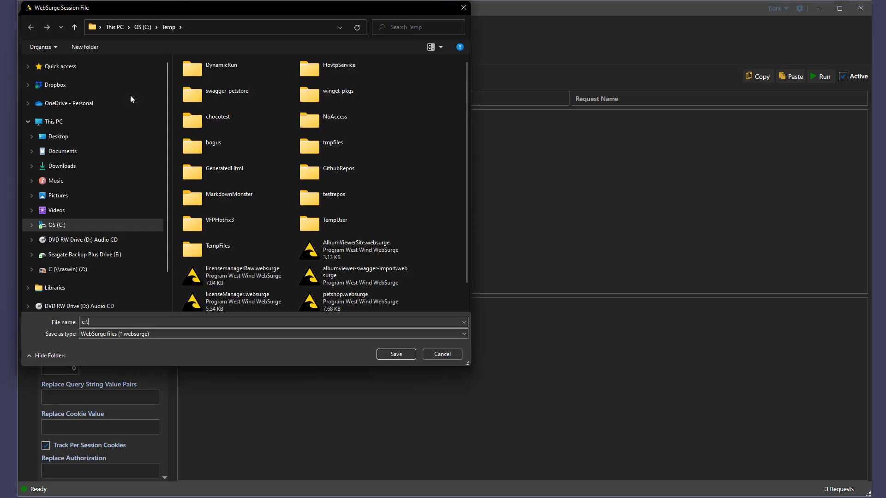
key("Down")
key("Down")
key("Down")
key("Return")
key("Return")
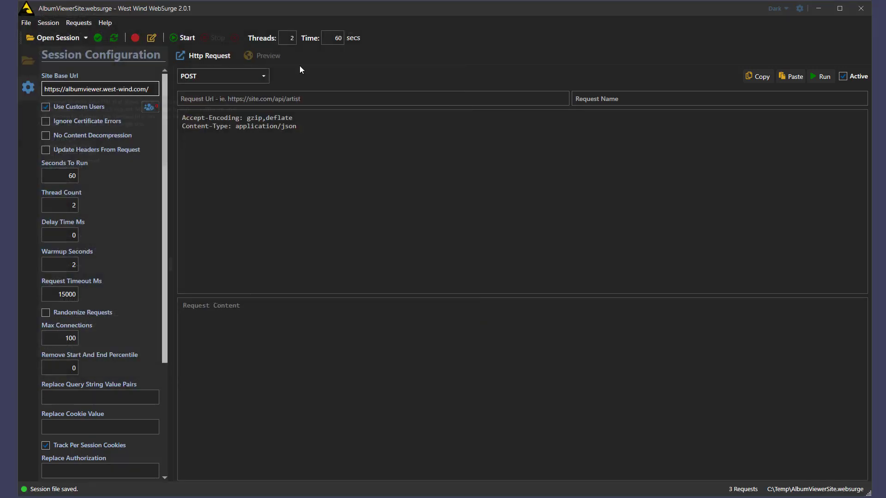
Step: Point the POST request at /api/artist and name it Update Artist
left_click(329, 99)
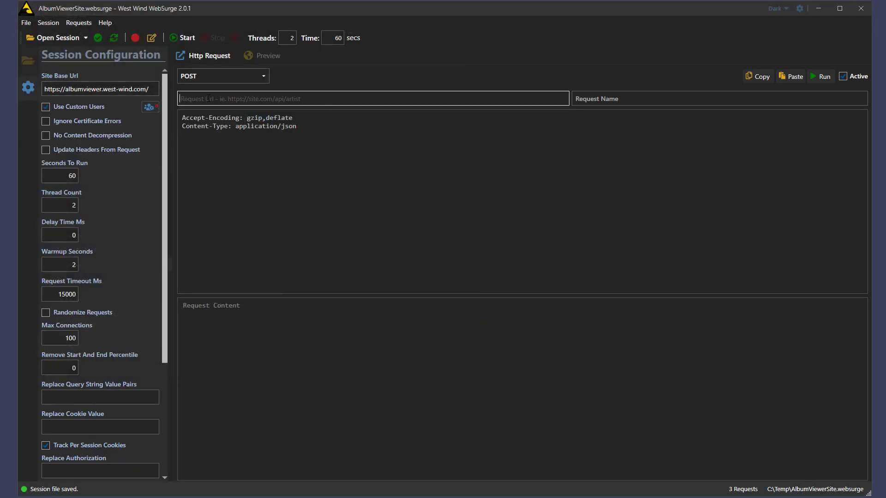
type("/api/artist")
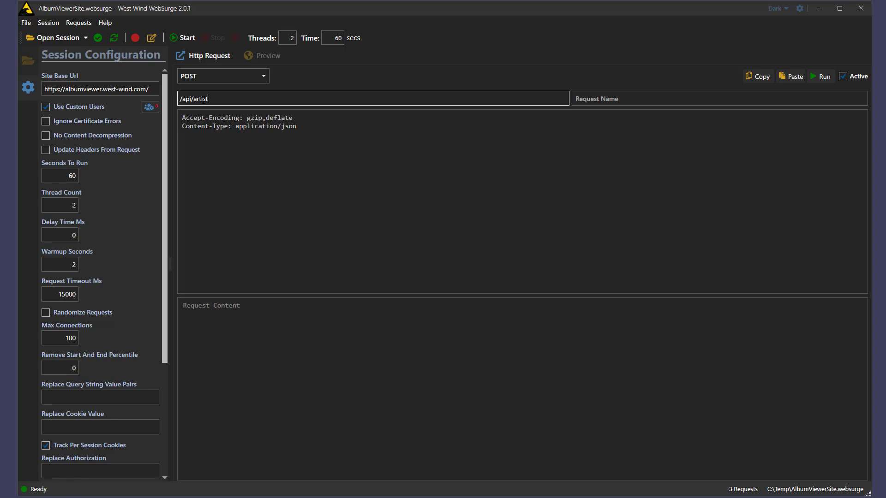
key("Tab")
type("Update Artist")
key("Tab")
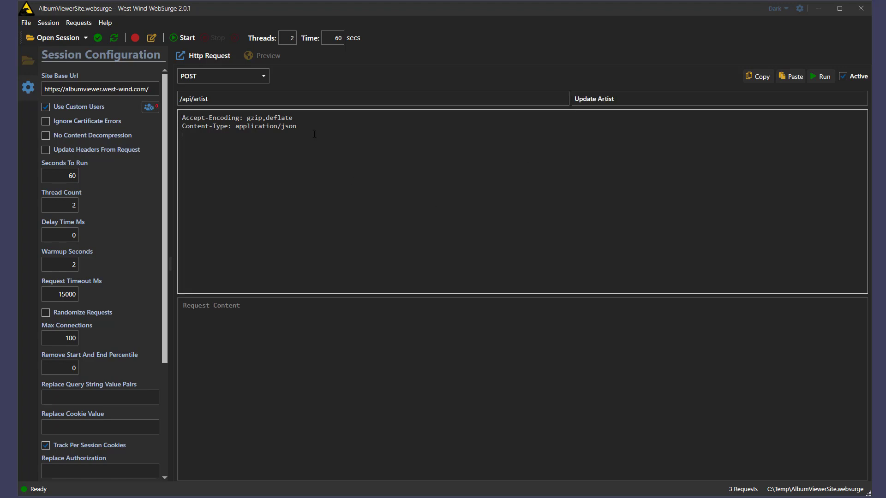
Step: Add an Accept: application/json header, then reopen the Artist List request
right_click(298, 142)
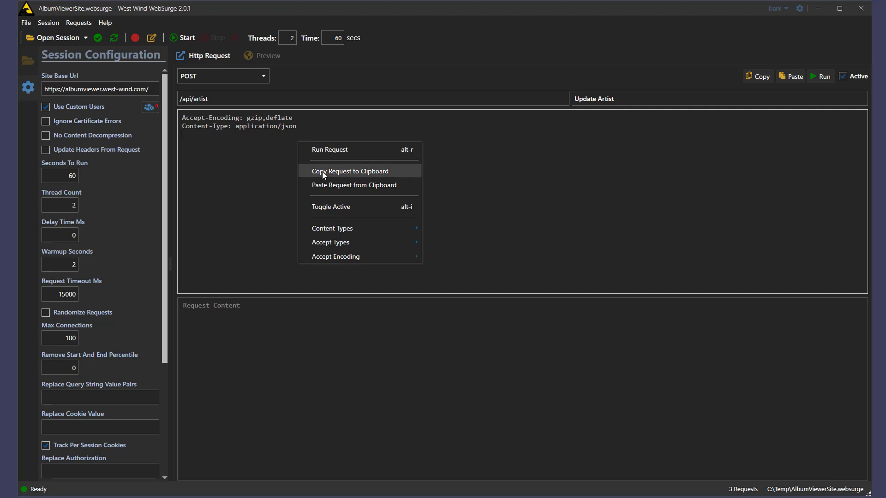
mouse_move(347, 242)
left_click(443, 240)
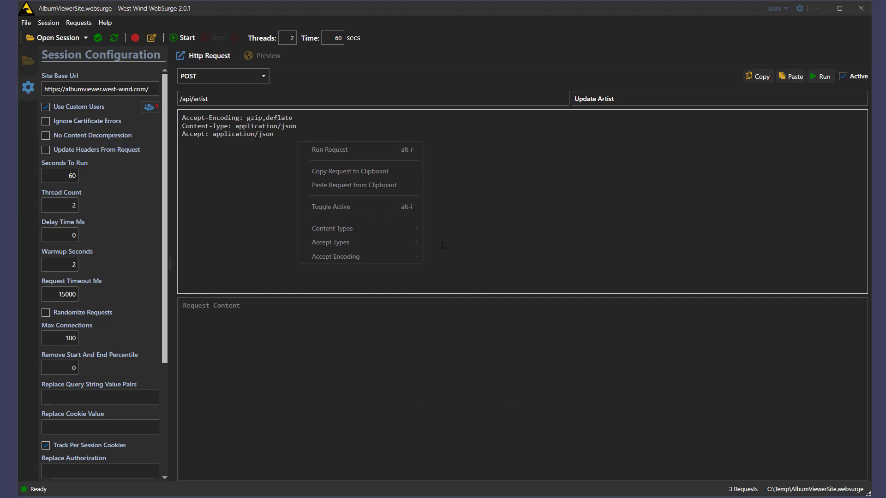
left_click(229, 345)
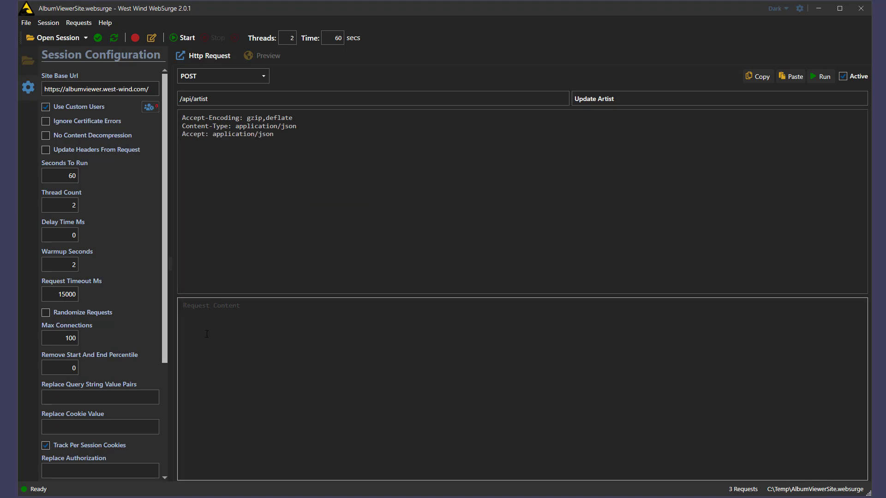
left_click(25, 60)
left_click(67, 87)
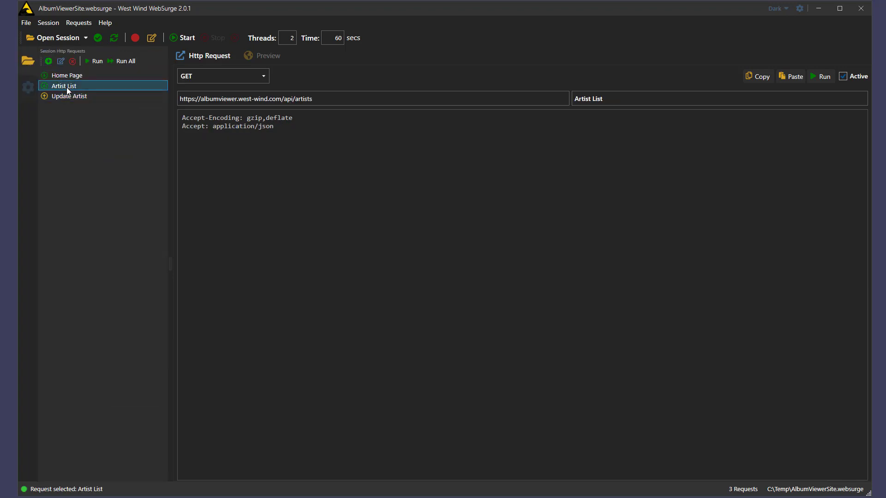
Step: Run Artist List and select the first artist's JSON object to copy
left_click(95, 61)
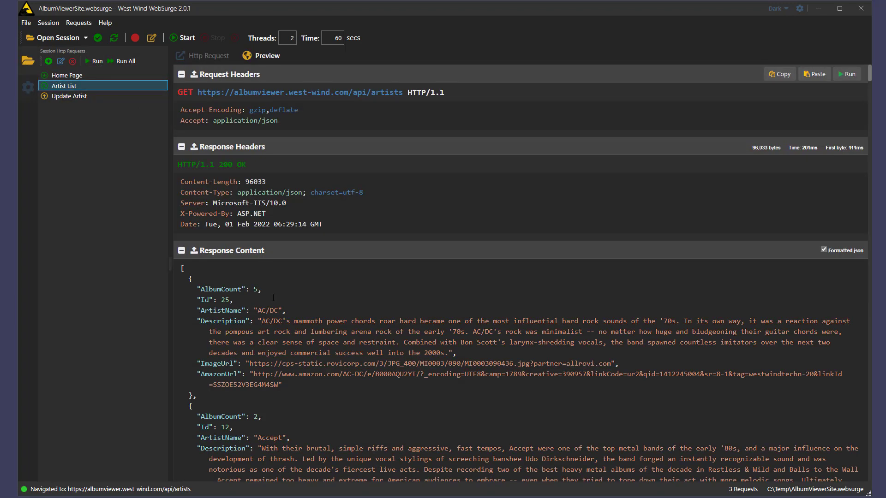
left_click_drag(192, 393, 191, 279)
left_click_drag(193, 233, 189, 276)
key("ctrl+c")
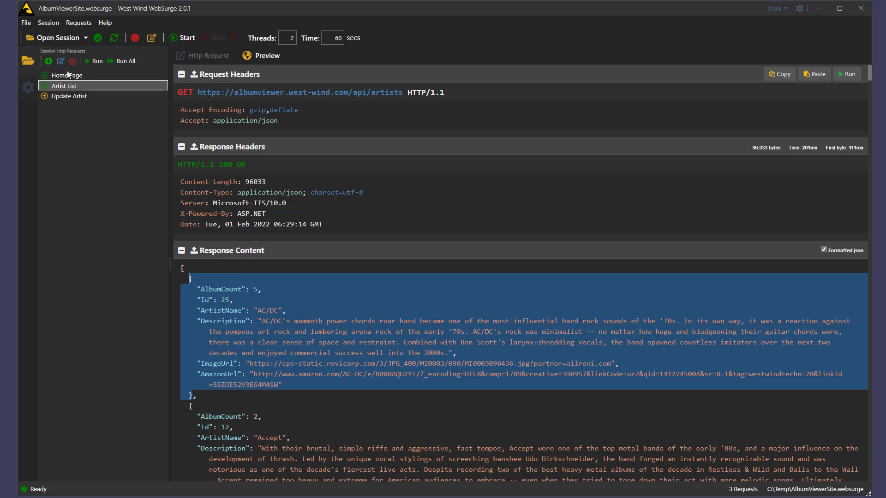
Step: Paste the AC/DC JSON as Update Artist's body, insert 'er than ever and' into its description, and save
left_click(66, 96)
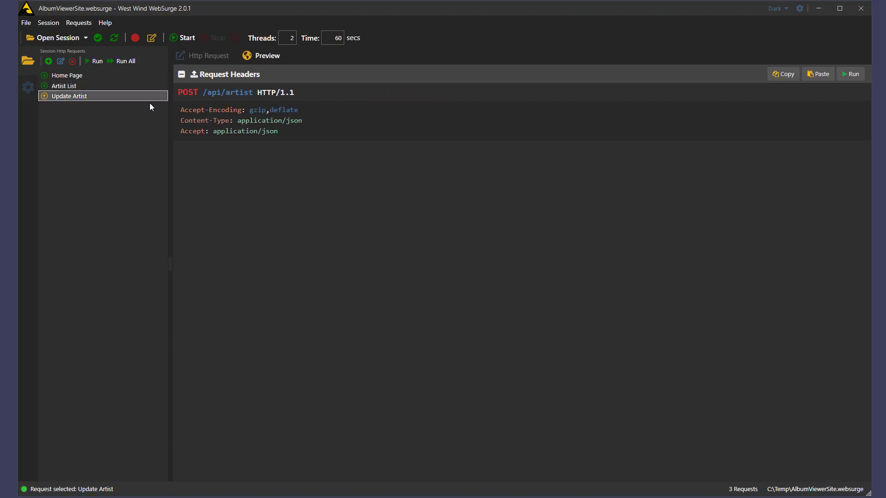
double_click(76, 96)
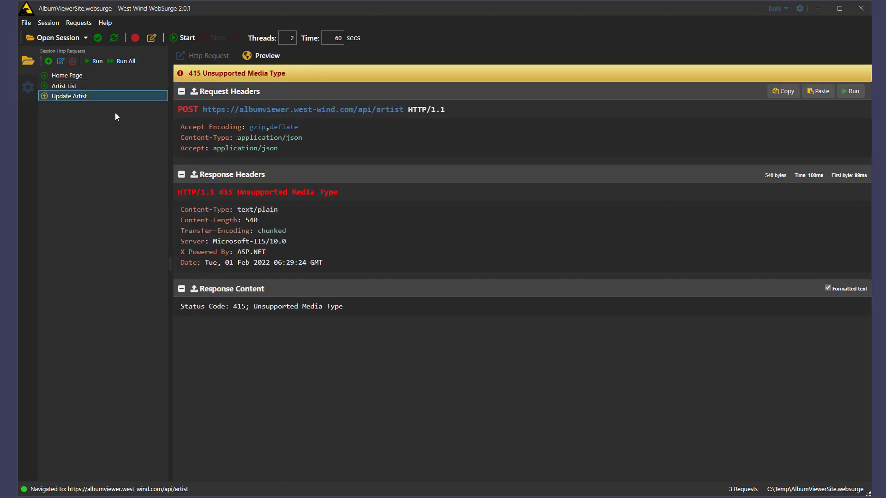
left_click(202, 57)
key("ctrl+v")
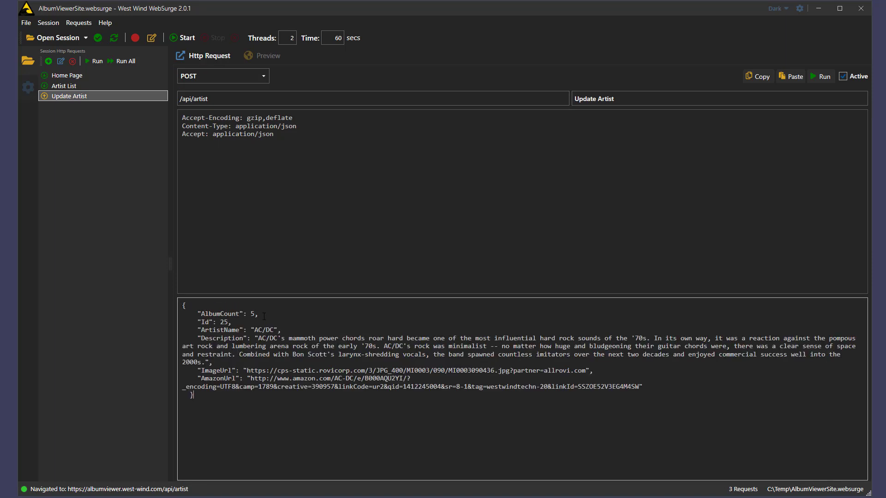
left_click(411, 338)
type("er")
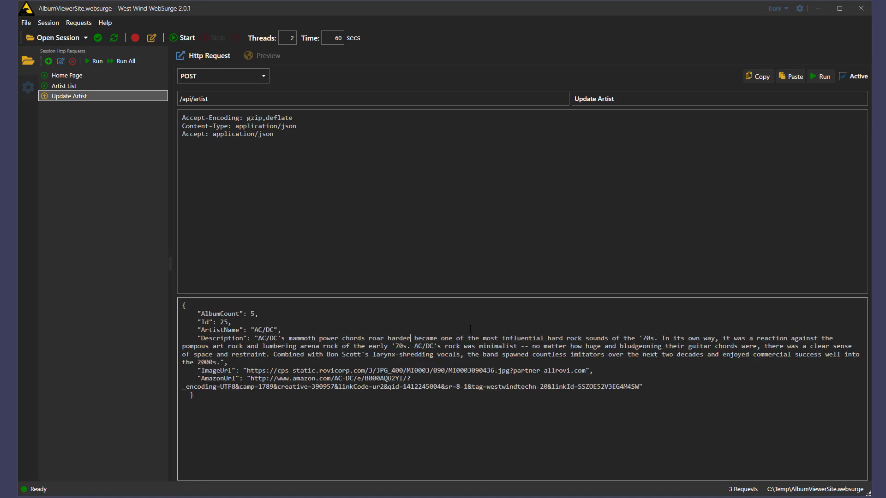
type(" than ever a")
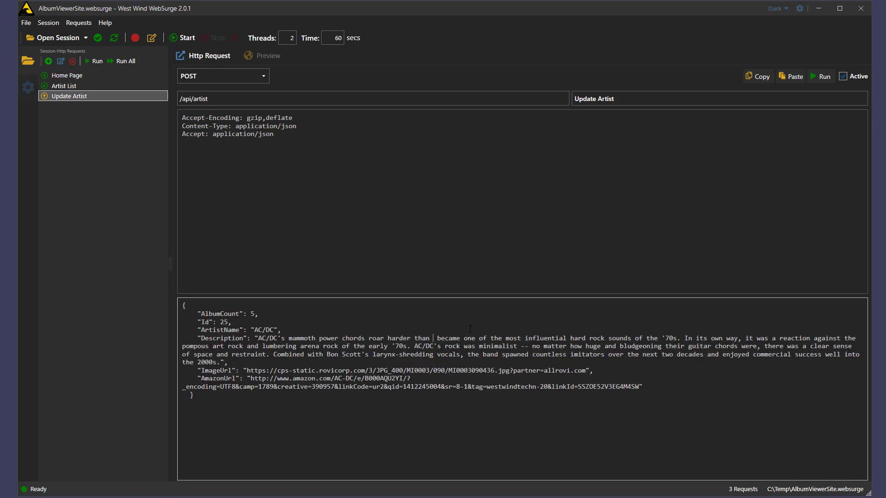
type("nd")
key("ctrl+s")
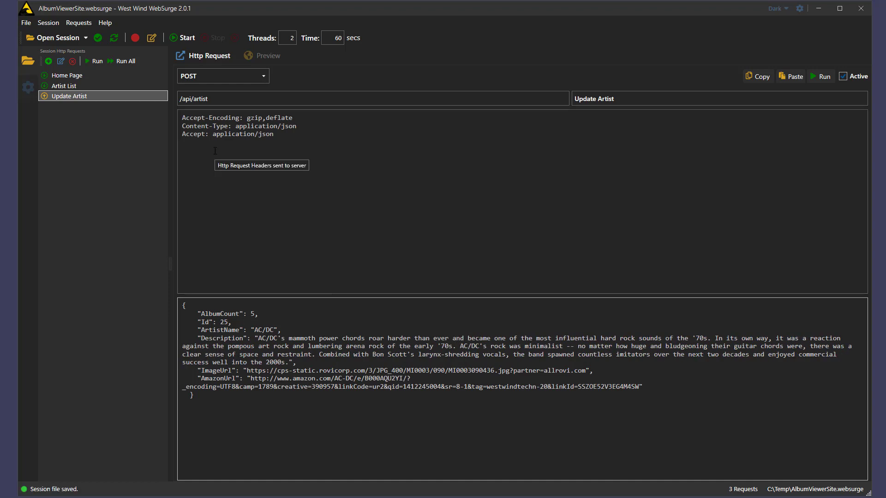
Step: Send Update Artist, getting 401, then add an Authorization: Bearer header and save
left_click(821, 76)
left_click(846, 75)
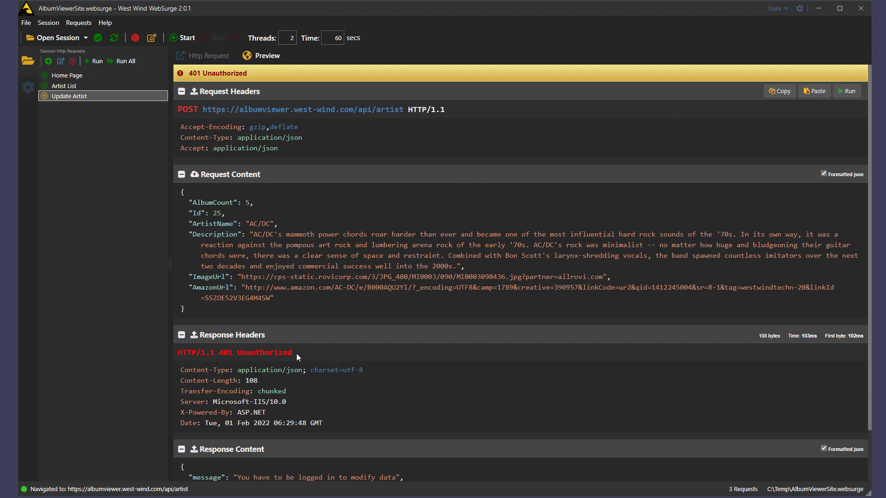
left_click(331, 151)
key("Return")
type("Authorization: Bearer")
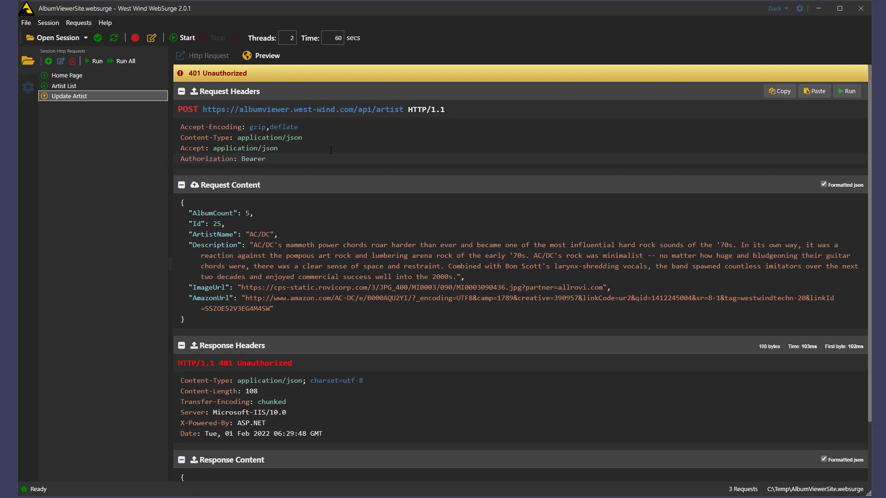
key("ctrl+s")
Step: Add a new POST request to /api/authenticate named Authenticate
left_click(49, 62)
left_click(205, 78)
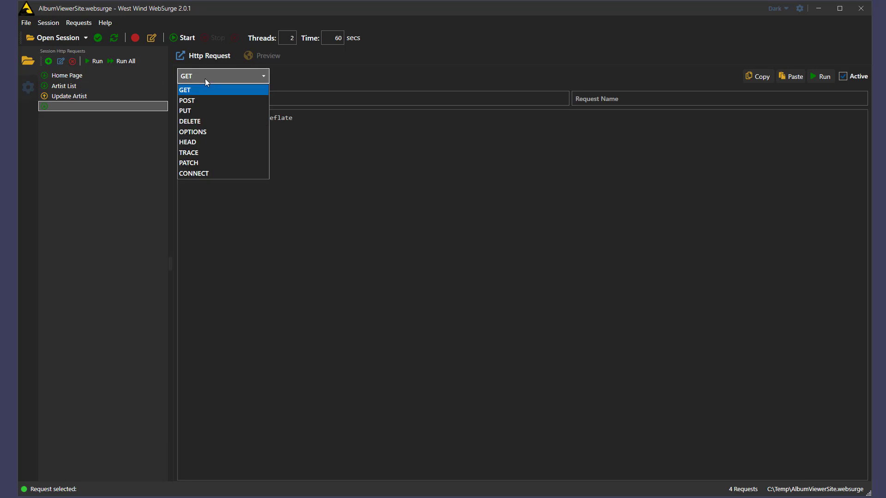
left_click(199, 97)
type("/api/authenticate")
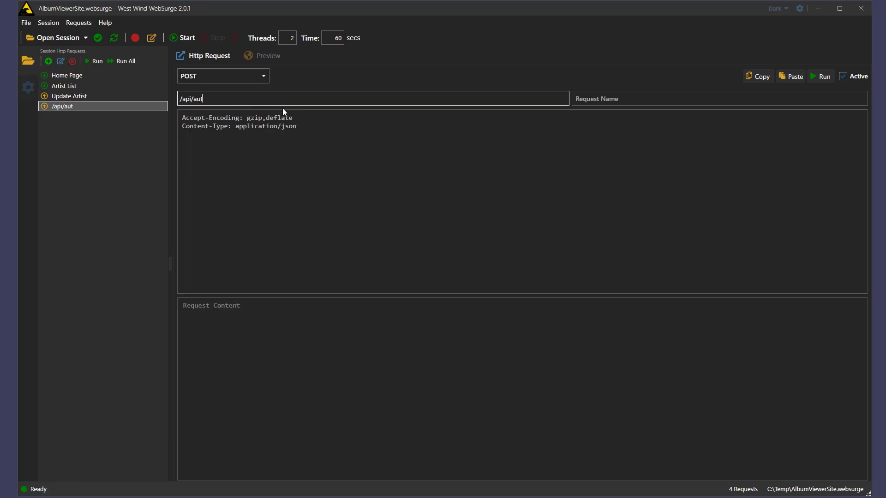
key("Tab")
type("Authenticate")
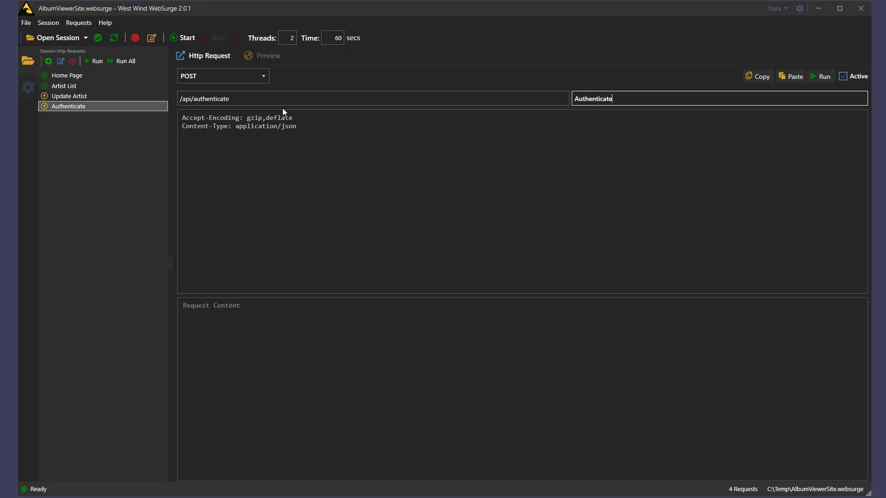
left_click(252, 323)
type("{")
key("Return")
type("}")
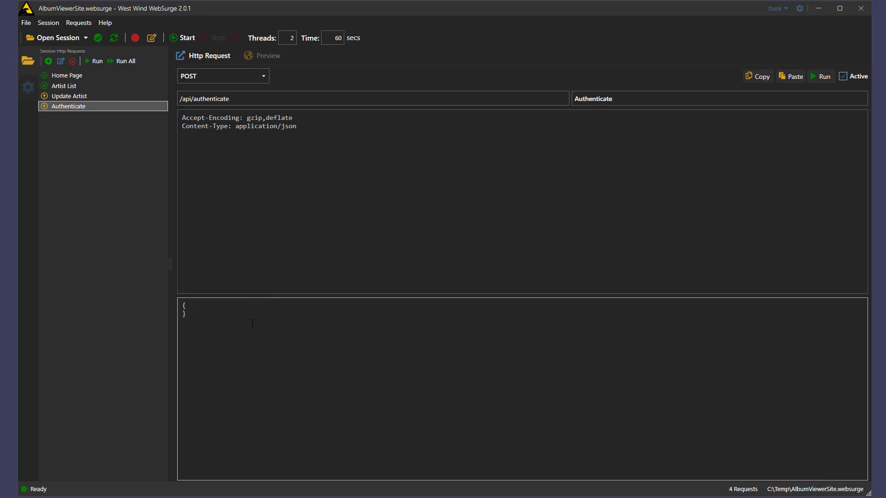
left_click(276, 57)
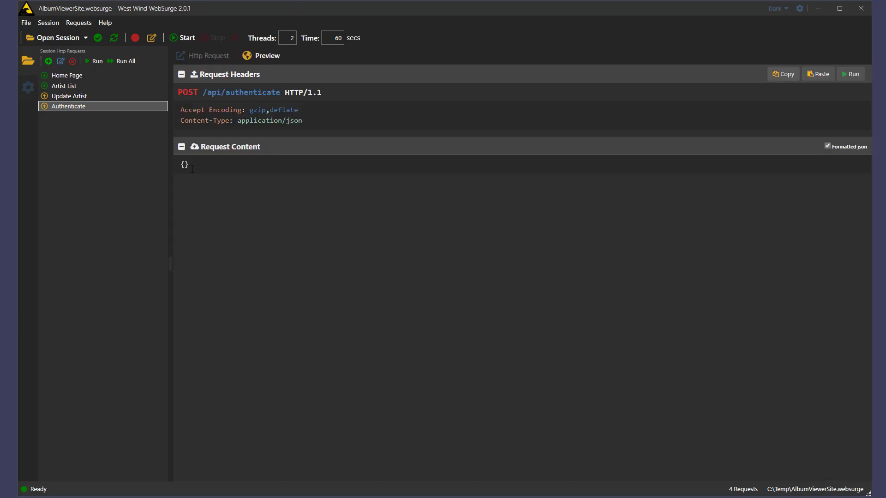
key("Return")
type("\"username\": \"test\",")
key("Return")
type("\"password\": \"test\"")
key("ctrl+s")
Step: Move Authenticate to the top of the list, run it, and select the returned token
left_click(64, 107)
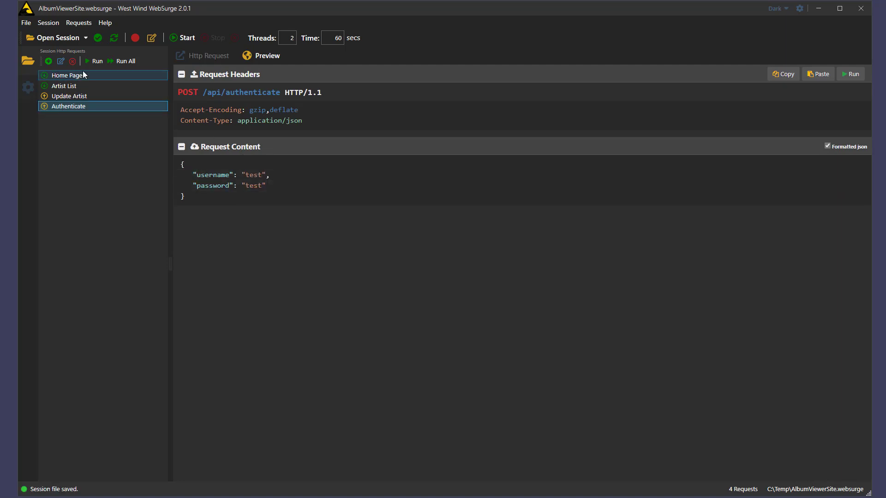
left_click_drag(76, 107, 79, 73)
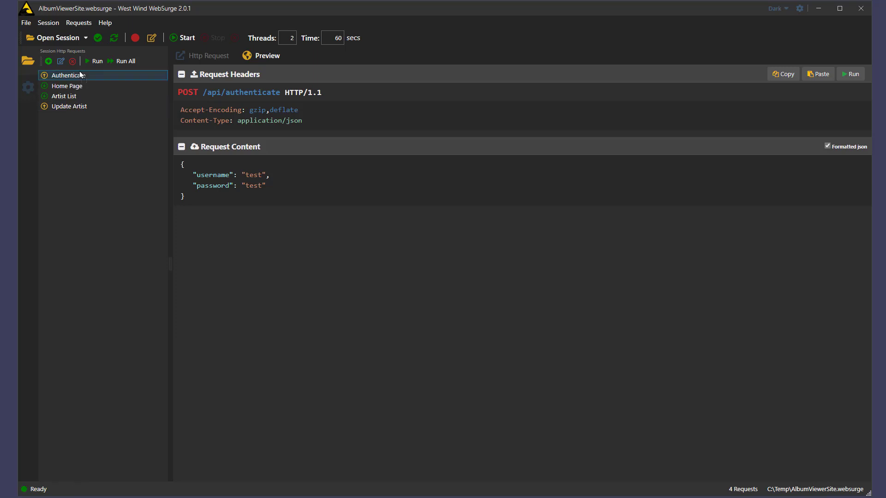
left_click(91, 62)
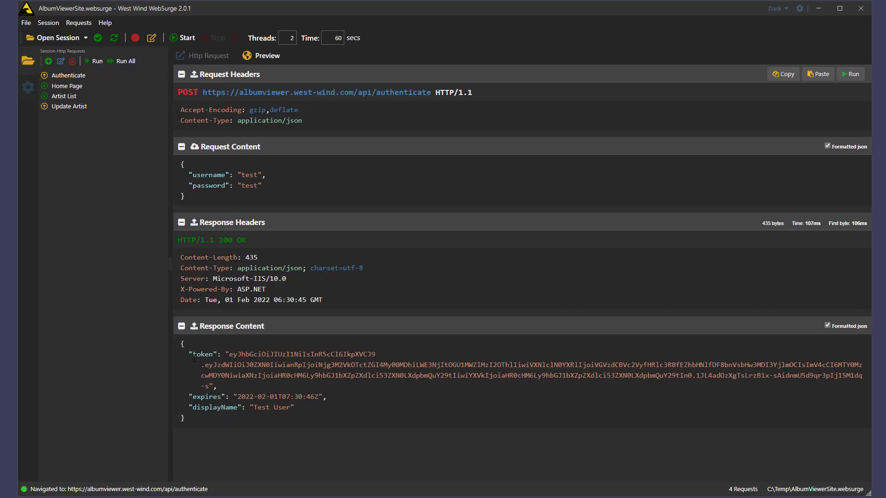
left_click_drag(229, 354, 209, 386)
key("ctrl+c")
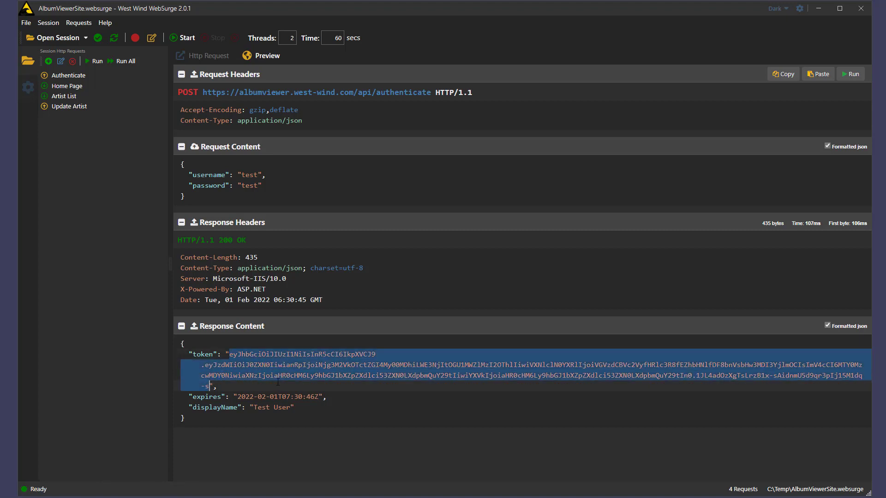
Step: Set the session's Replace Authorization to 'Bearer' plus the pasted token, then save the session
left_click(28, 88)
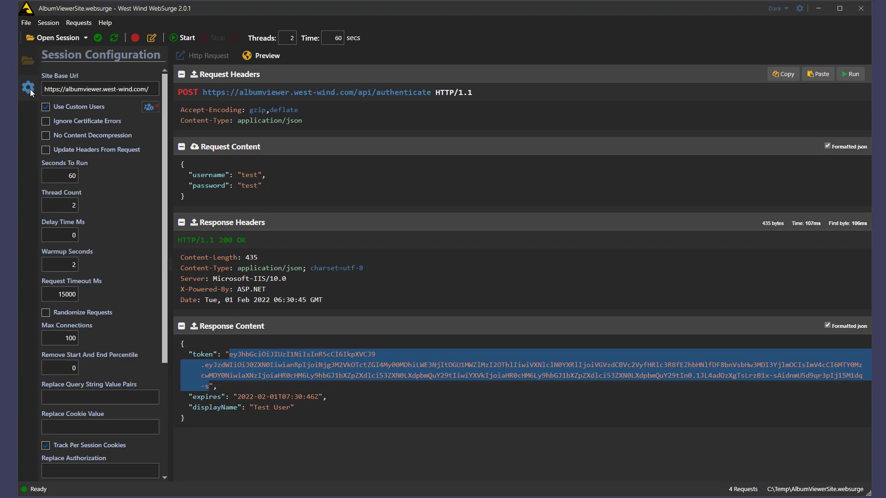
scroll(108, 365, "down", 3)
left_click(114, 404)
type("Bearer")
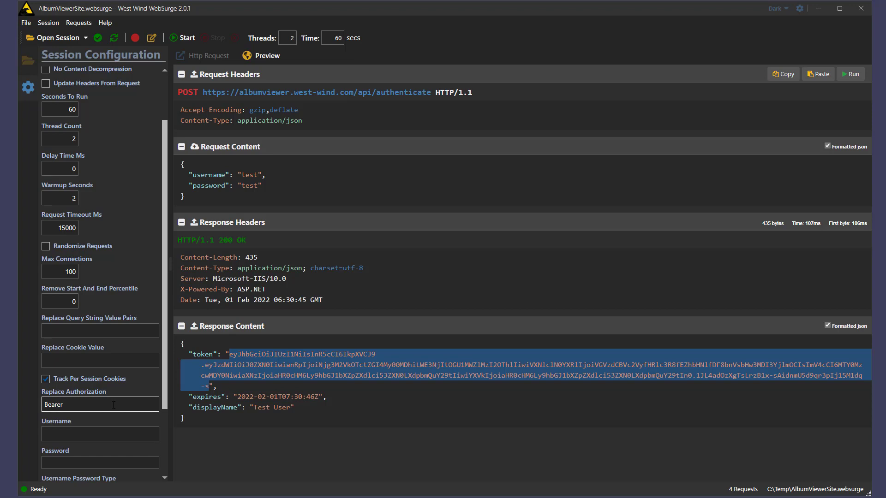
key("ctrl+v")
key("ctrl+s")
left_click(28, 60)
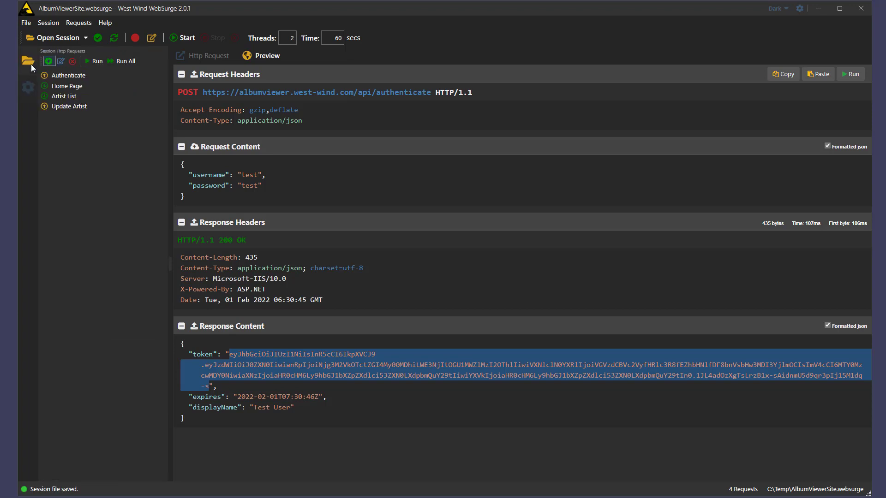
Step: Rerun Update Artist and review its 200 OK response with the AC/DC artist and albums
left_click(78, 107)
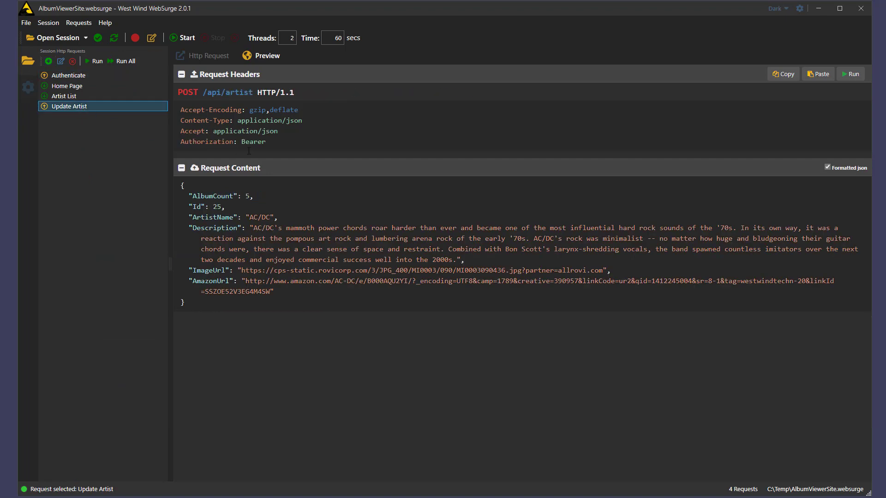
left_click(92, 62)
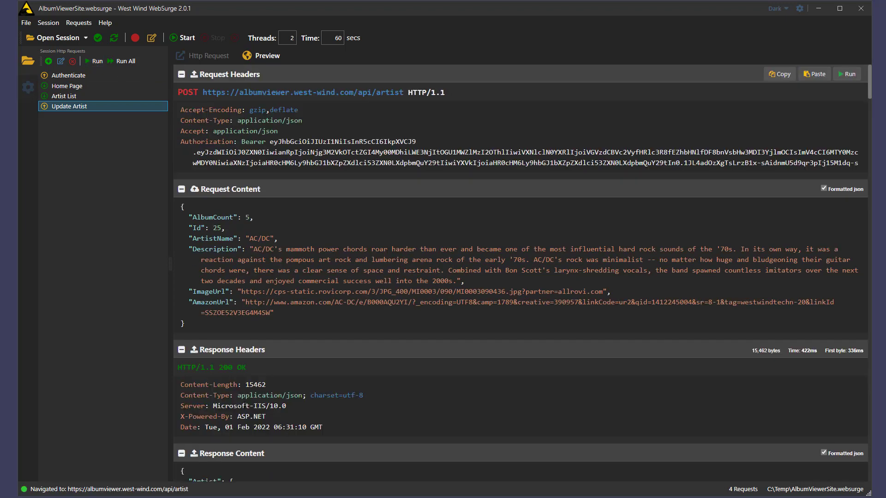
scroll(394, 400, "down", 10)
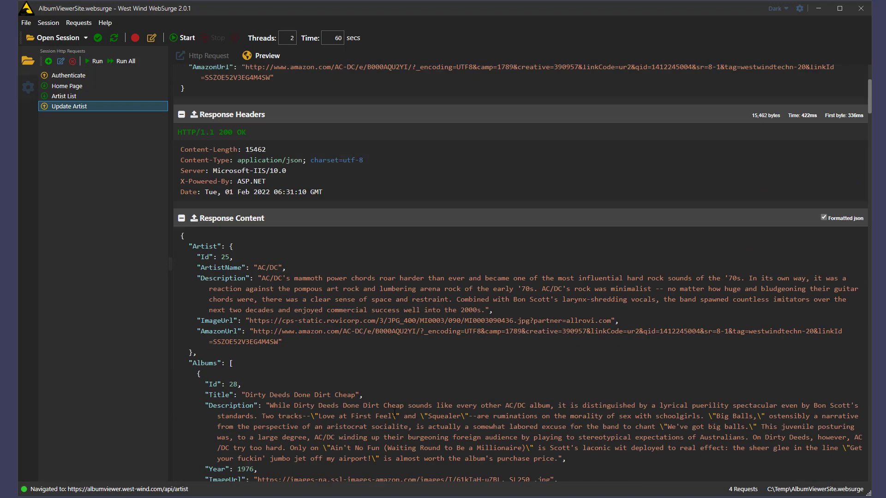
scroll(393, 401, "down", 20)
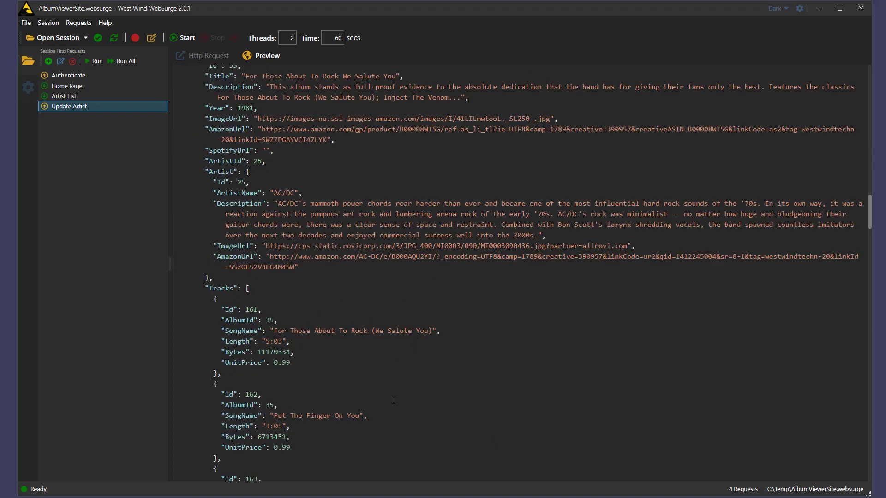
scroll(393, 400, "up", 20)
scroll(394, 401, "down", 9)
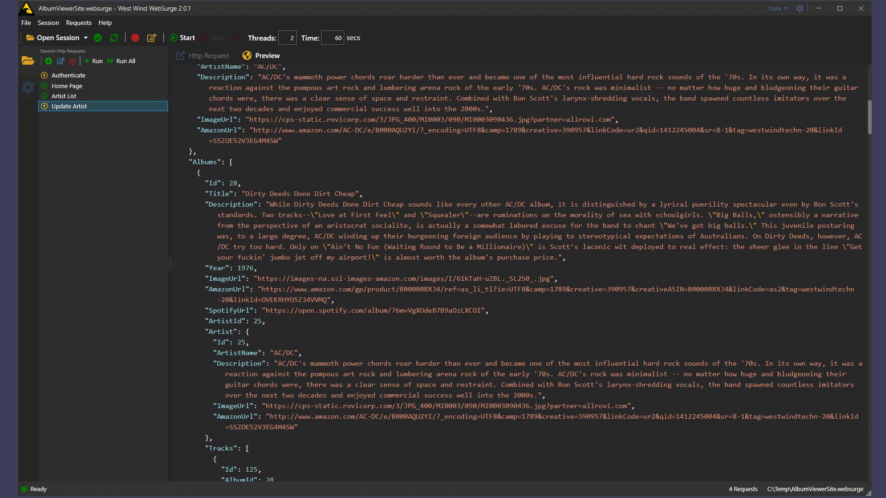
left_click_drag(379, 76, 425, 76)
scroll(390, 188, "up", 5)
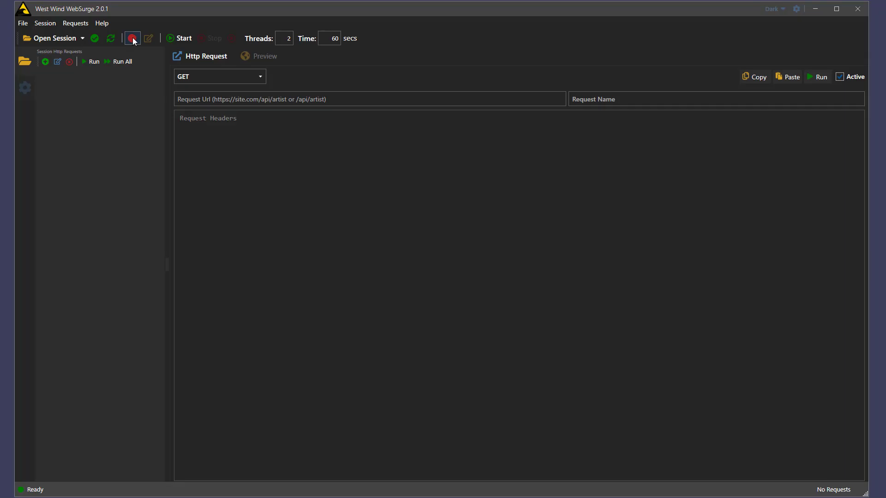
left_click(54, 25)
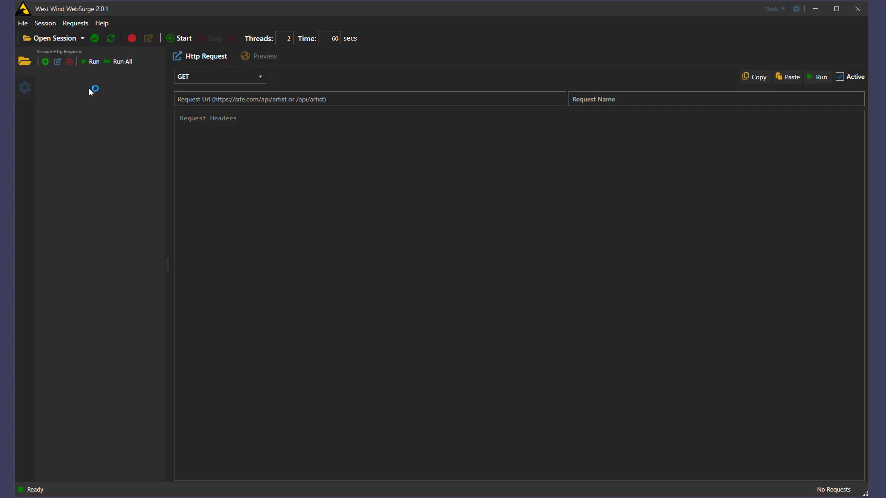
left_click(89, 88)
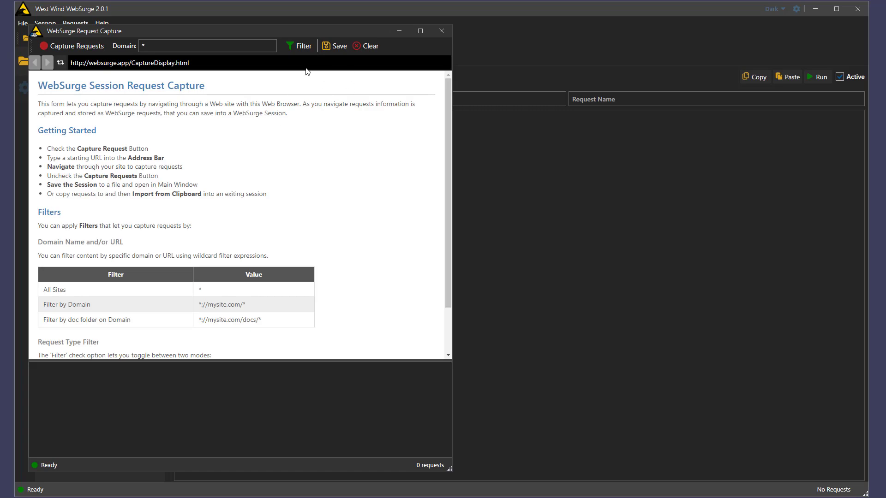
left_click_drag(452, 426, 743, 427)
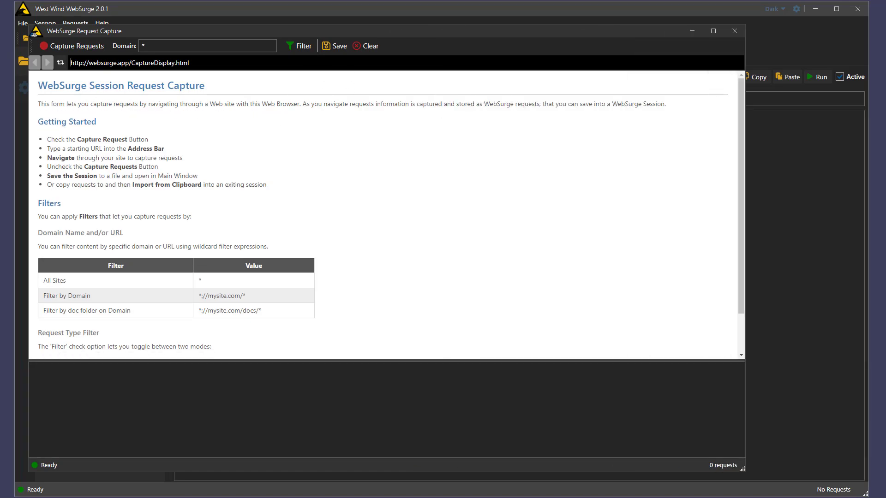
left_click_drag(70, 63, 195, 65)
type("https://albumviewer.west-wind.com/")
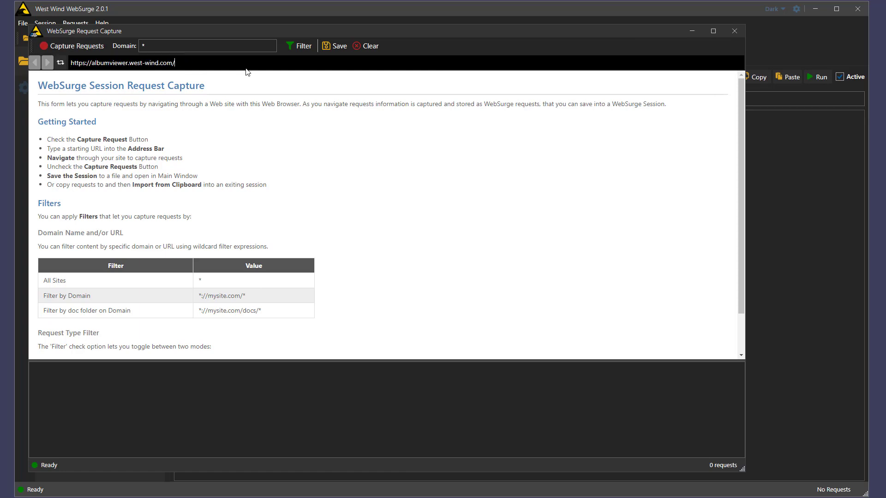
left_click(80, 49)
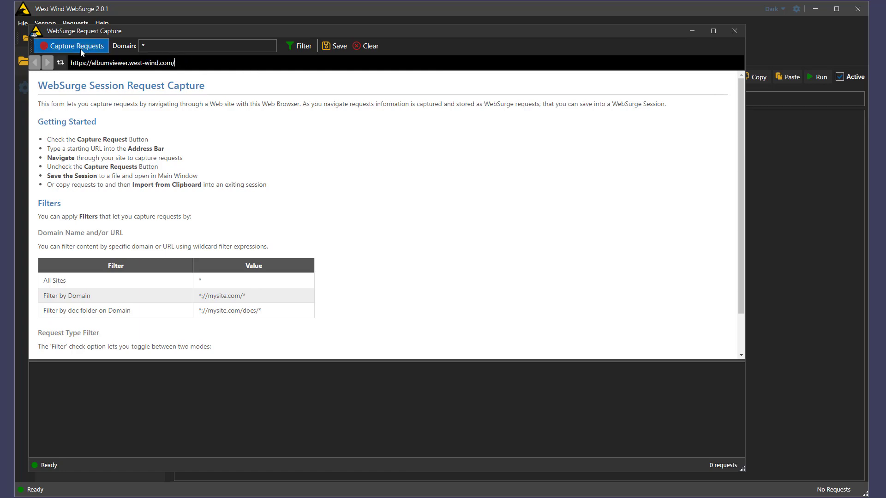
left_click(304, 50)
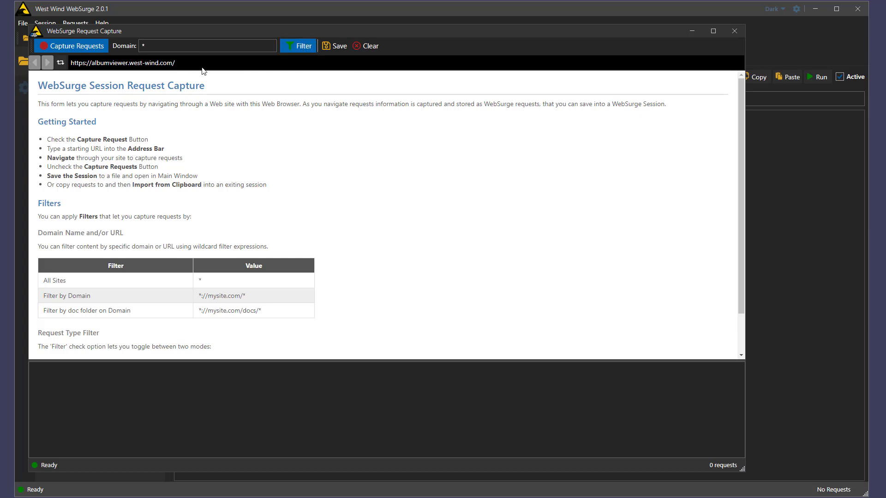
Step: Reload AlbumViewer, then edit and re-save the Blues for the Red Sun album
left_click(60, 63)
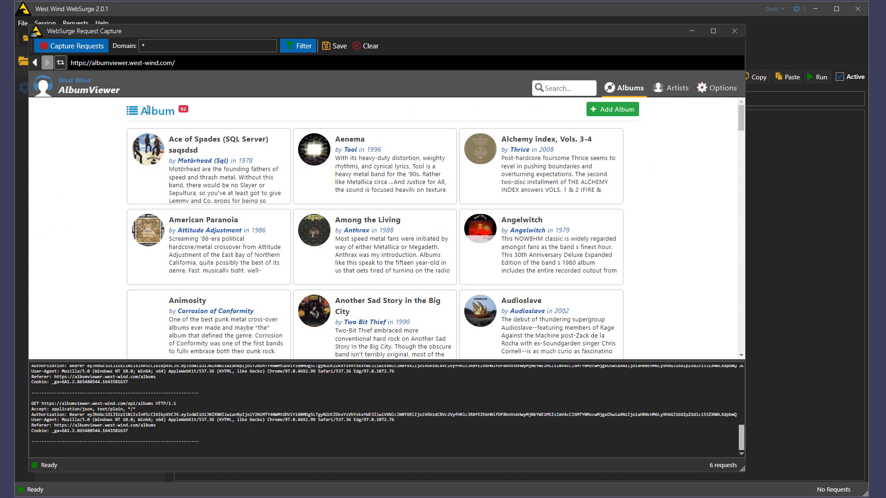
scroll(258, 249, "down", 2)
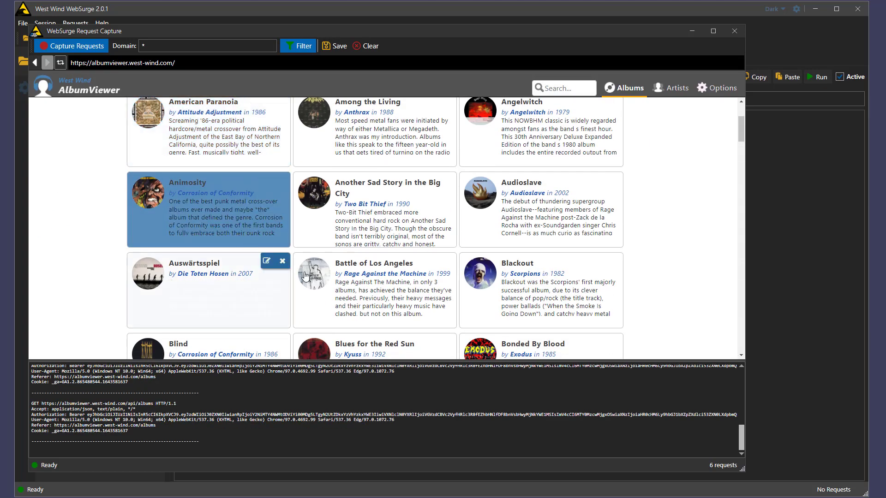
scroll(367, 277, "down", 2)
left_click(365, 291)
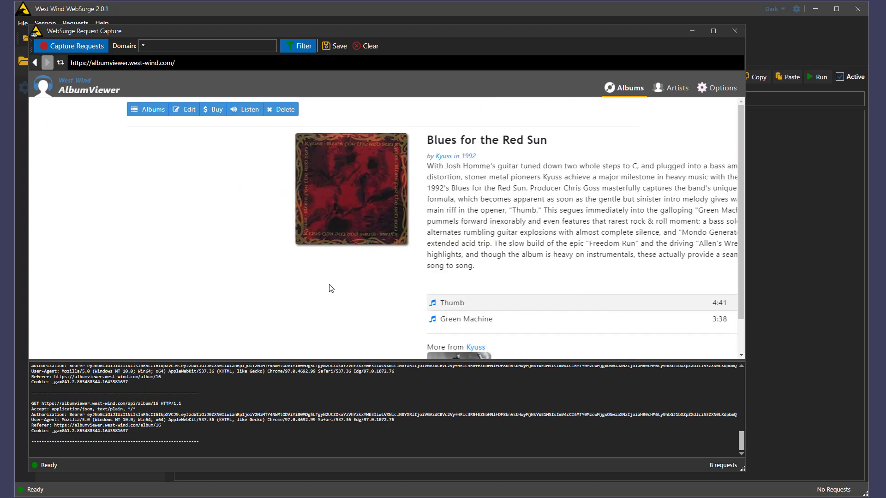
left_click(184, 110)
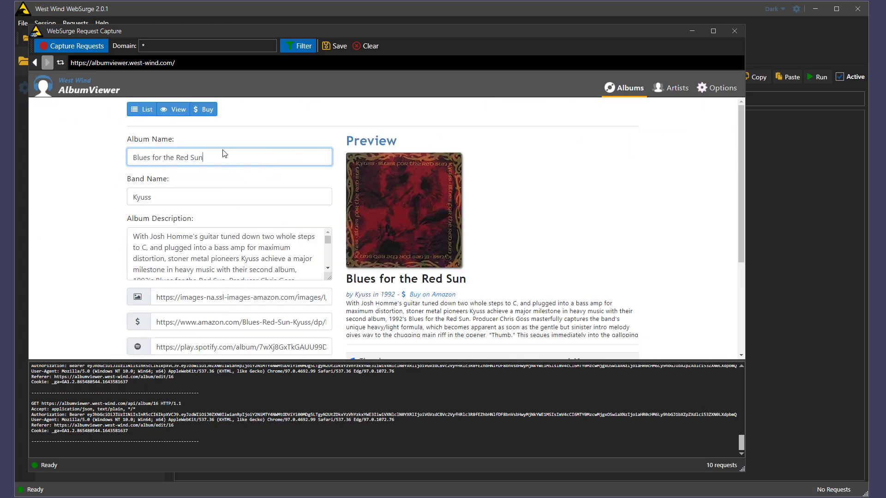
scroll(237, 203, "down", 3)
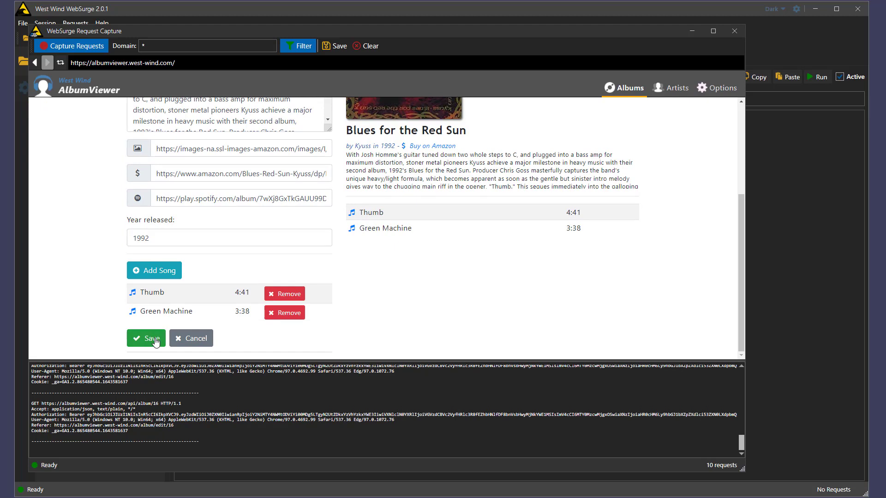
left_click(155, 339)
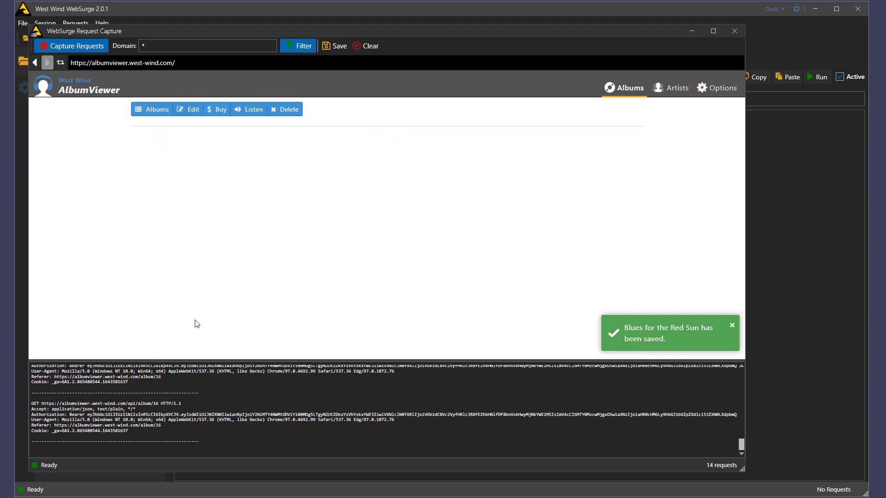
Step: View AC/DC's Dirty Deeds Done Dirt Cheap album, then stop capturing requests
left_click(678, 93)
left_click(181, 141)
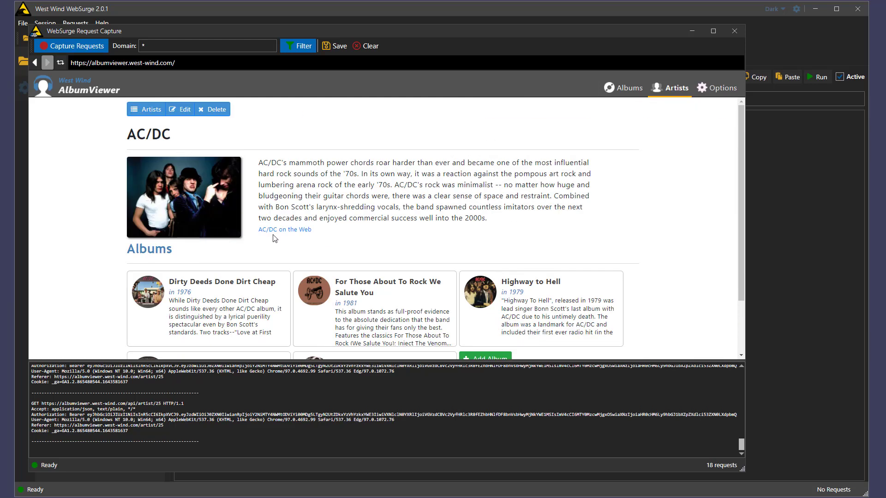
left_click(236, 302)
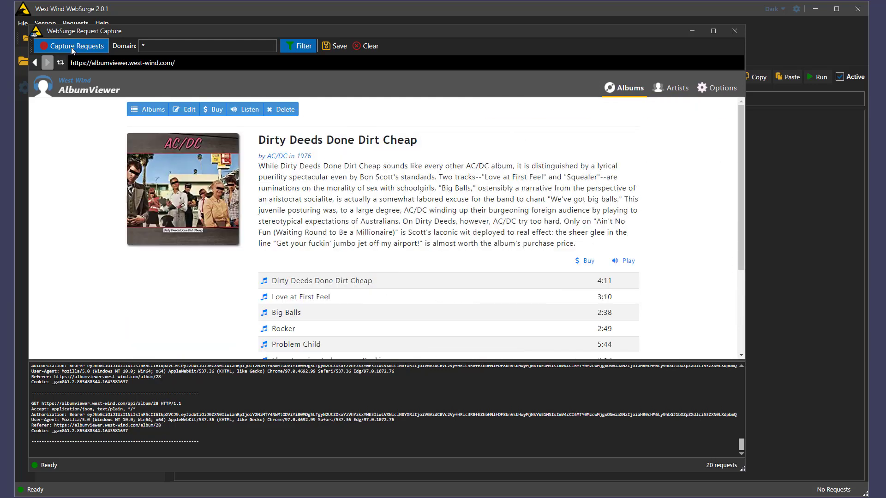
left_click(72, 47)
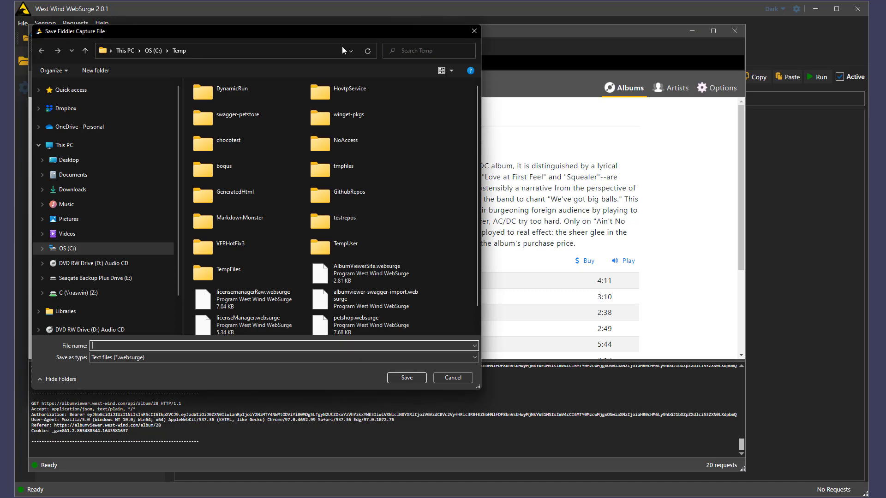
Step: Save the capture as c:\temp\ImportAlbumViewer
type("c:\\temp\\")
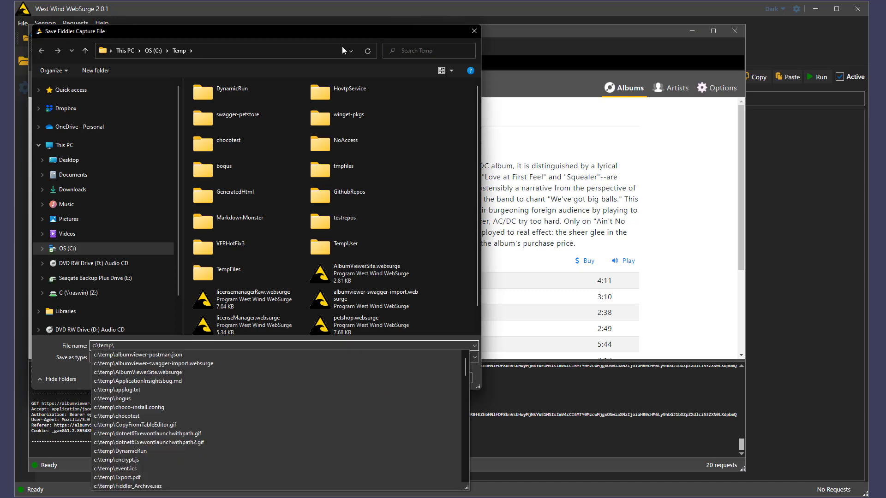
type("Import")
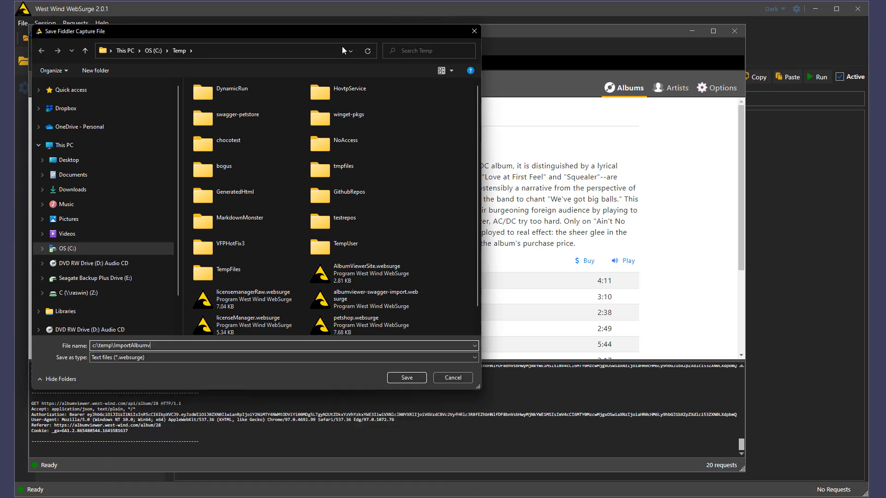
type("AlbumViewer")
key("Return")
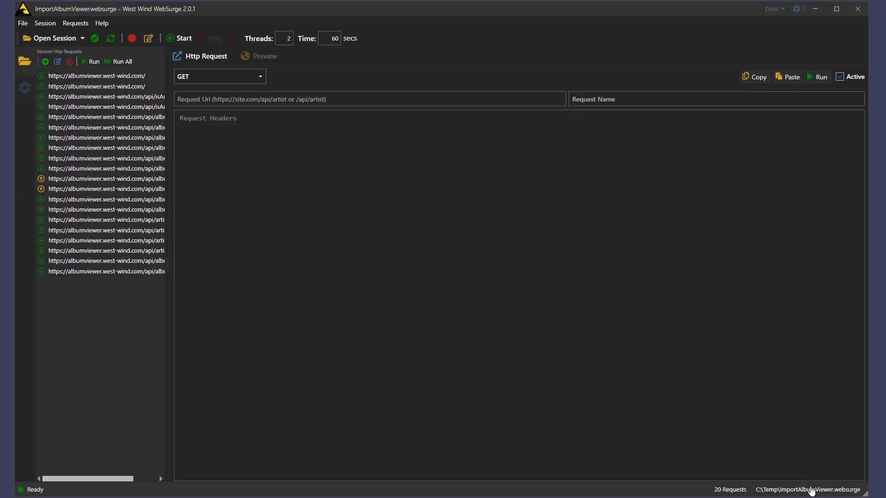
Step: Run the captured site home page request
left_click(77, 75)
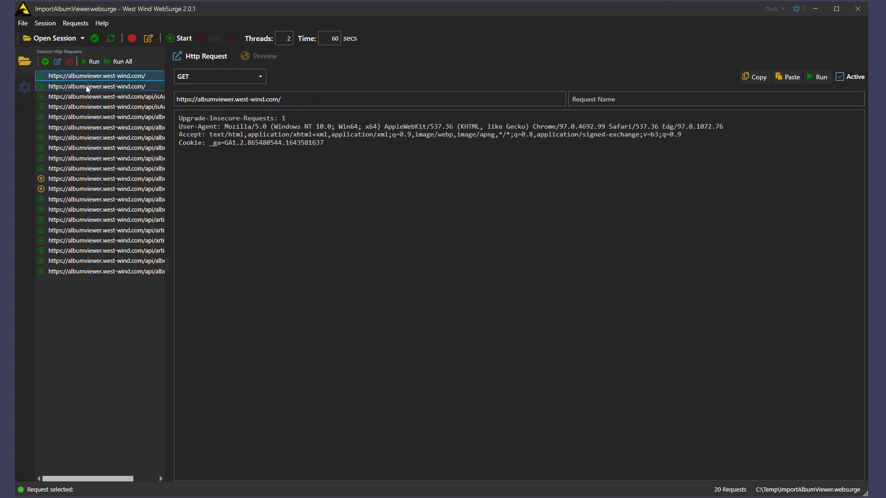
left_click(94, 97)
left_click(114, 79)
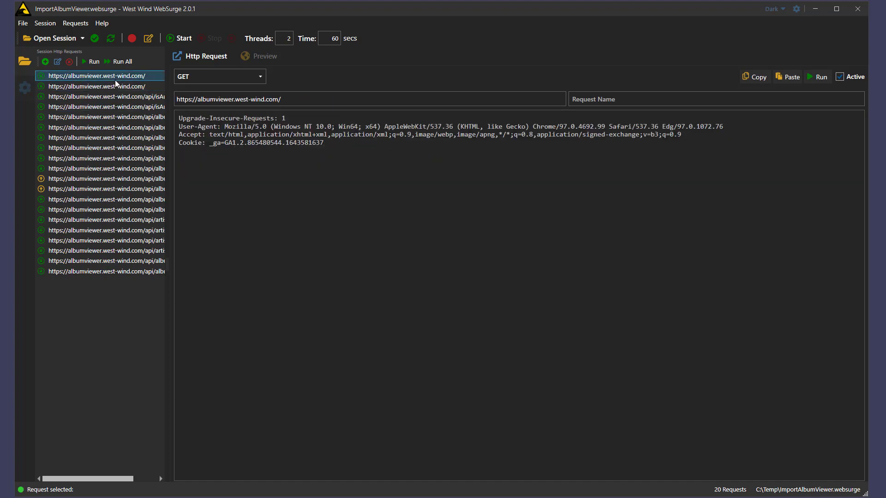
left_click(93, 65)
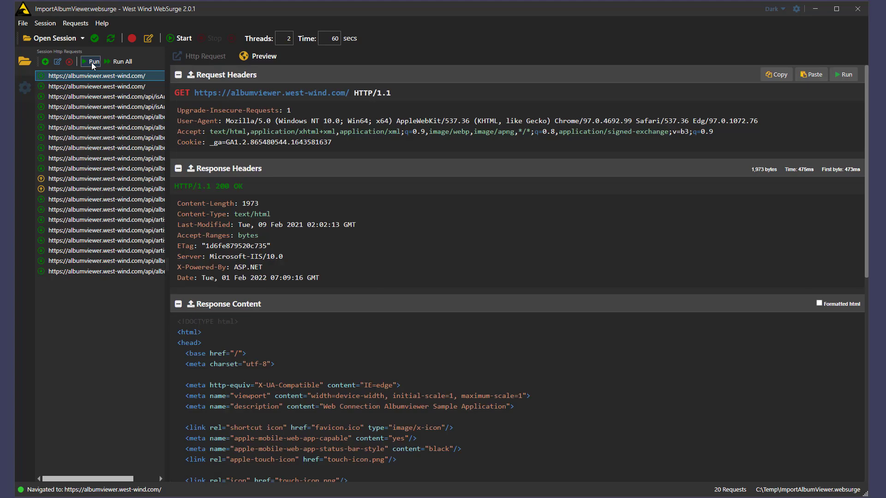
Step: Run the captured POST album update request and review its 200 OK response
left_click(102, 180)
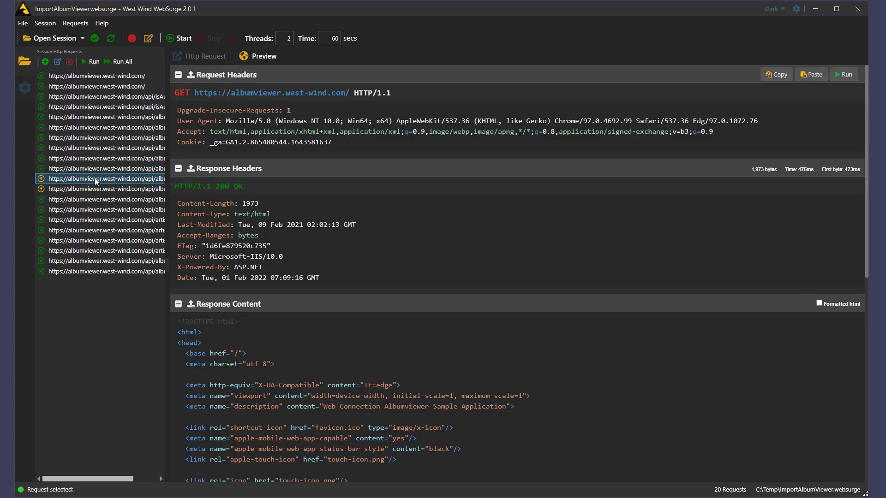
scroll(313, 349, "down", 3)
scroll(313, 349, "up", 3)
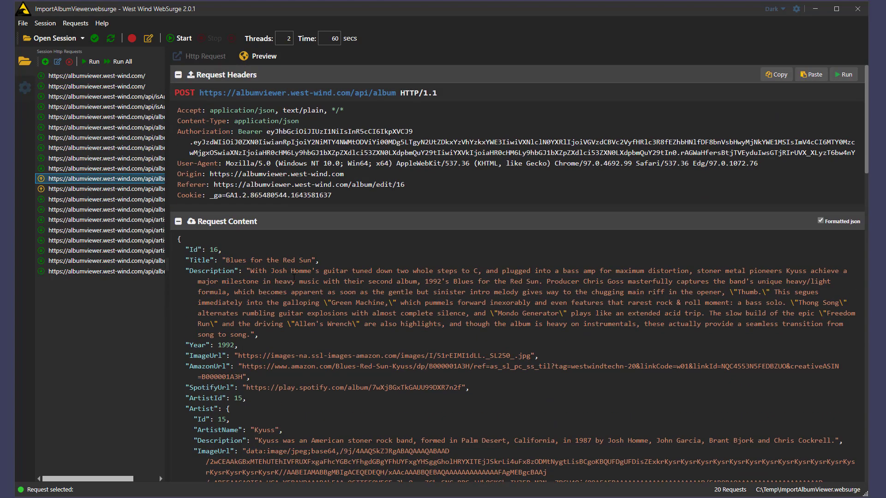
left_click(90, 63)
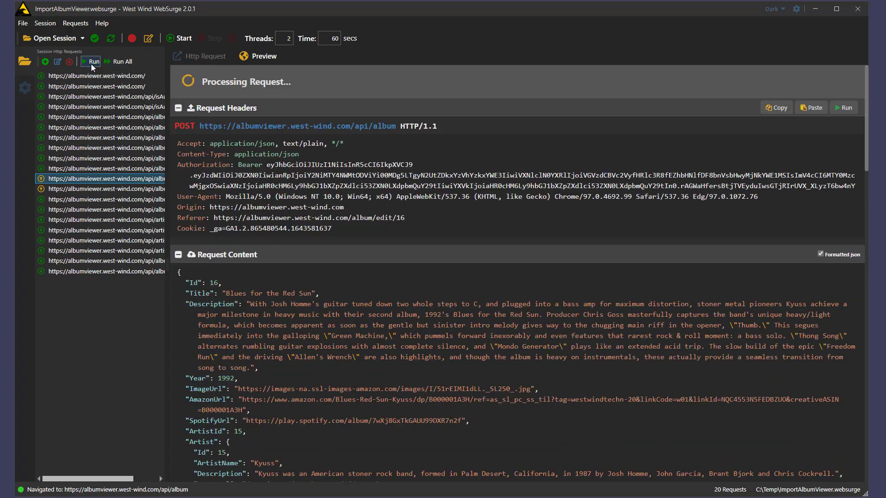
scroll(300, 392, "down", 15)
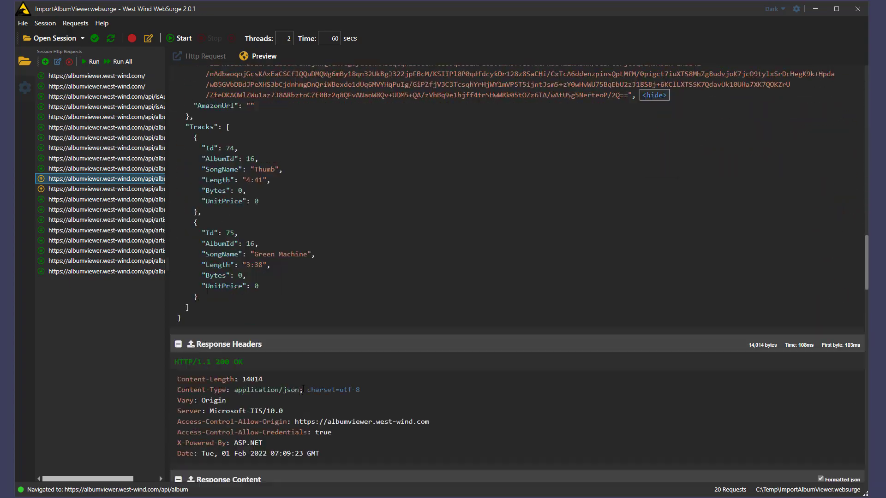
scroll(303, 389, "up", 3)
scroll(303, 389, "up", 2)
scroll(303, 389, "up", 15)
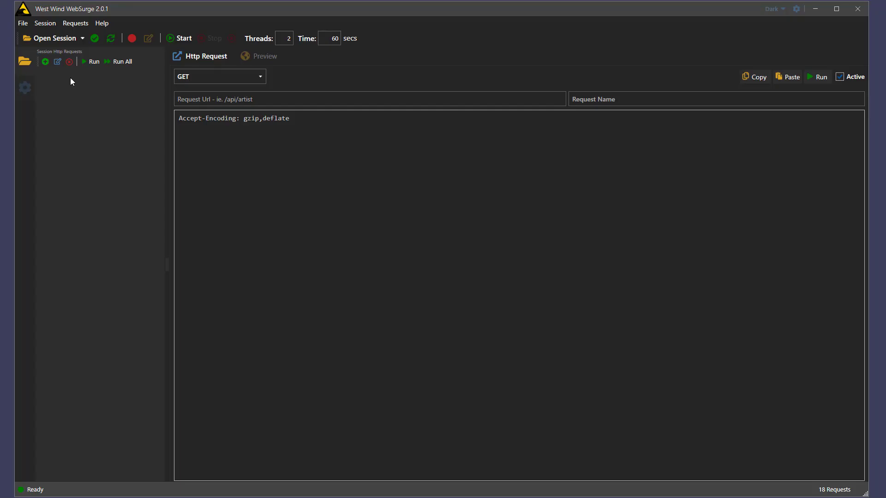
Step: Import the AlbumViewer API's requests from its swagger.json Swagger/OpenAPI definition
left_click(44, 23)
mouse_move(81, 70)
left_click(234, 72)
left_click(400, 216)
type("https://albumviewer.west-wind.com/swagger/v1/swagger.json")
left_click(314, 349)
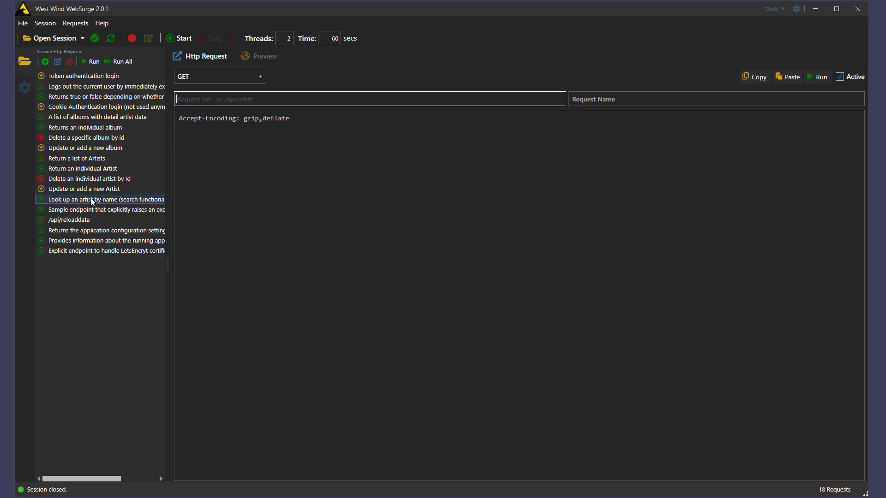
Step: Browse the imported requests and run 'A list of albums' successfully
left_click(277, 57)
left_click(109, 77)
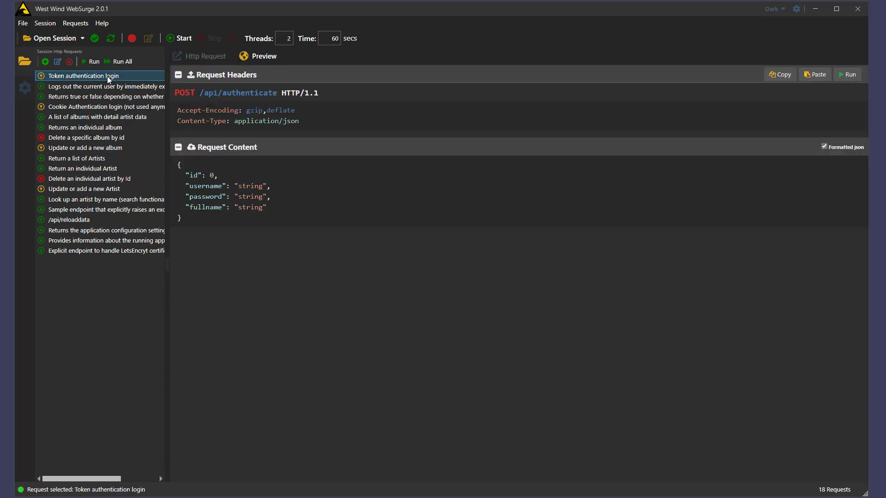
left_click(96, 107)
left_click(92, 118)
left_click(106, 127)
left_click(106, 118)
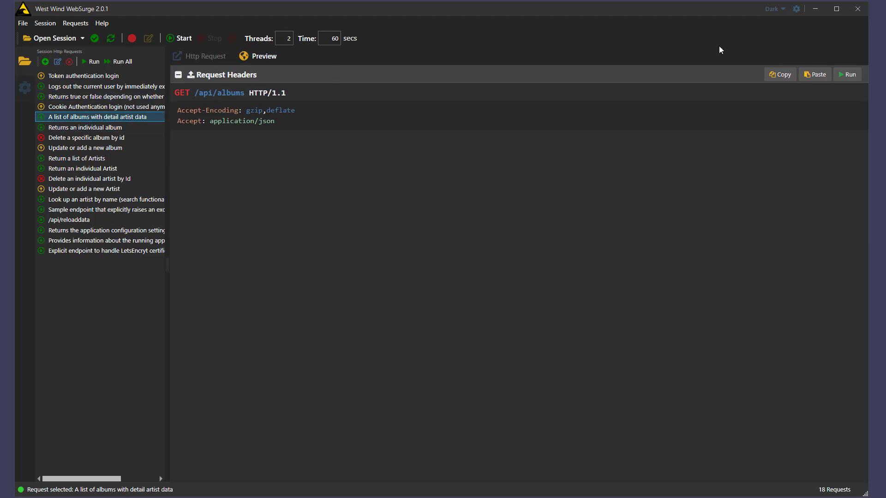
left_click(853, 76)
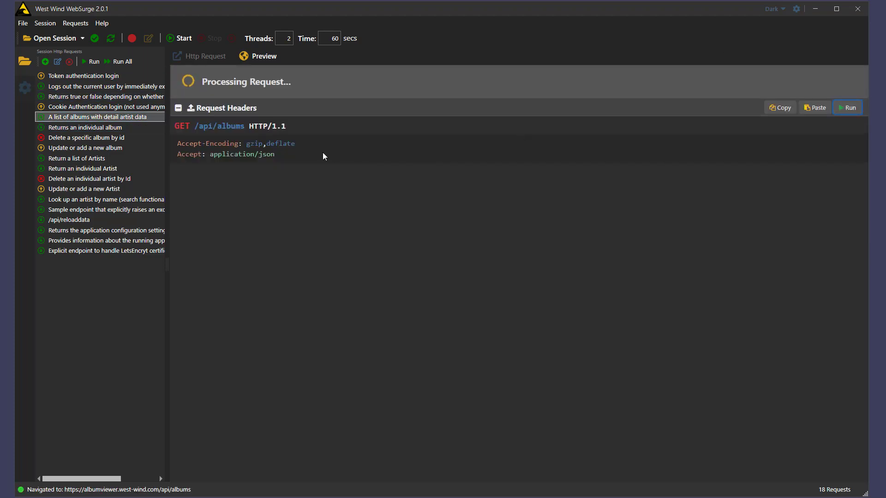
scroll(235, 248, "down", 20)
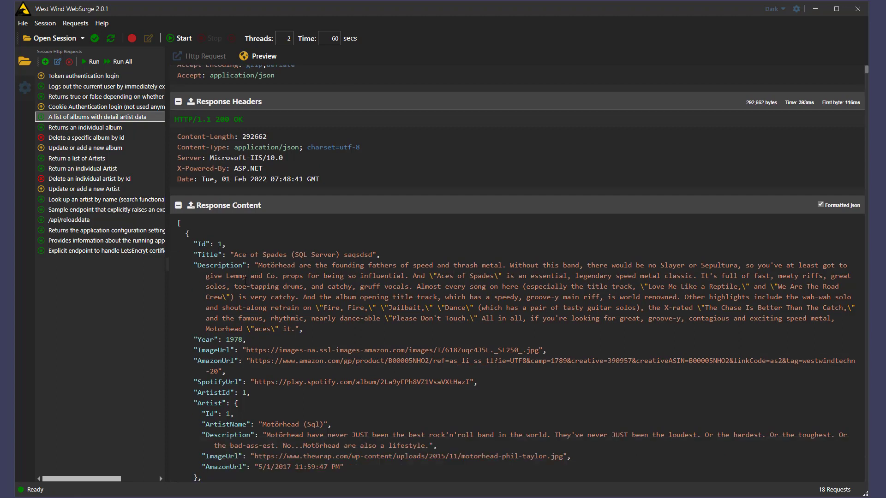
scroll(245, 317, "up", 20)
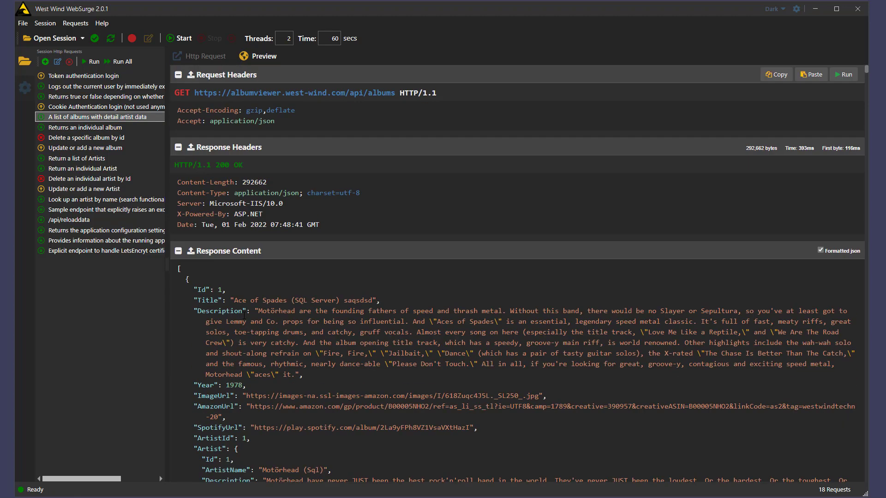
left_click(93, 131)
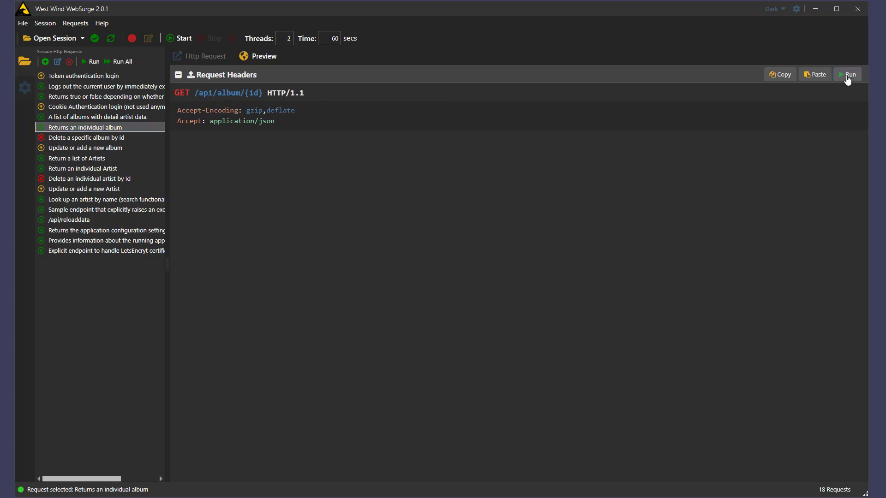
Step: Run the individual album request with its {id} placeholder URL
left_click(847, 75)
scroll(277, 321, "down", 5)
scroll(279, 321, "up", 5)
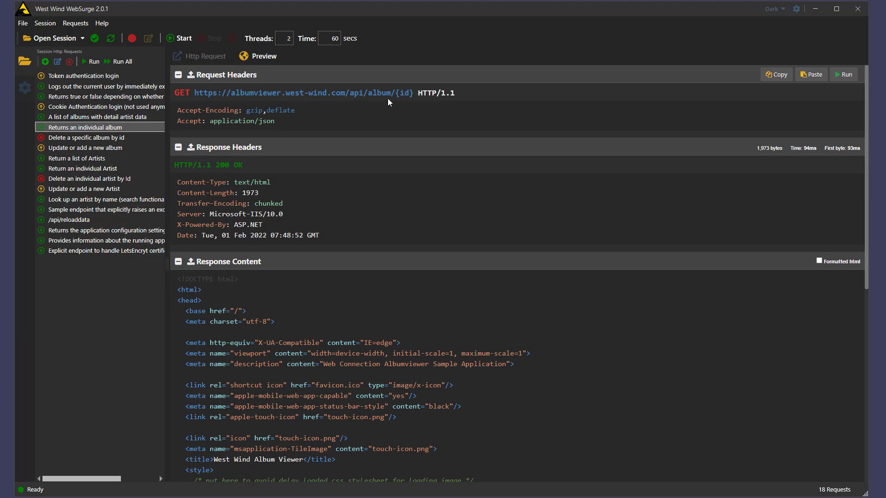
Step: Replace {id} with 8 in the album URL, run it, then open Token authentication login
left_click(213, 57)
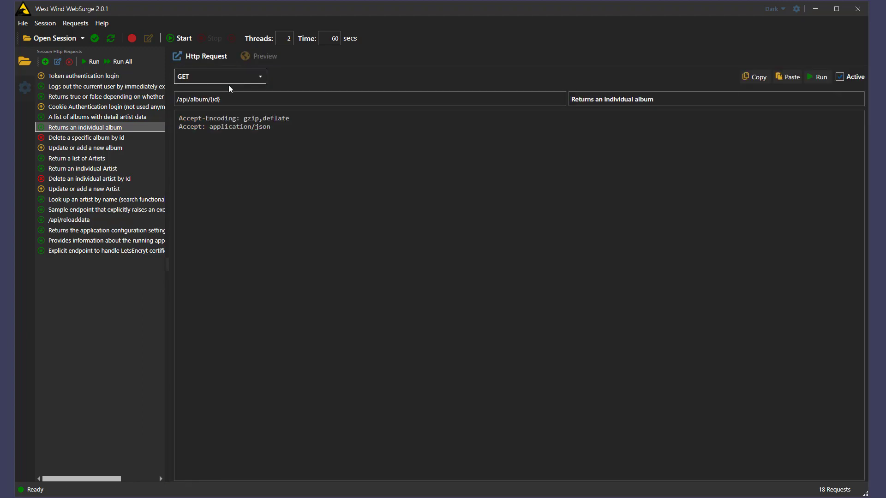
left_click_drag(211, 98, 233, 99)
key("Delete")
type("8")
left_click(819, 77)
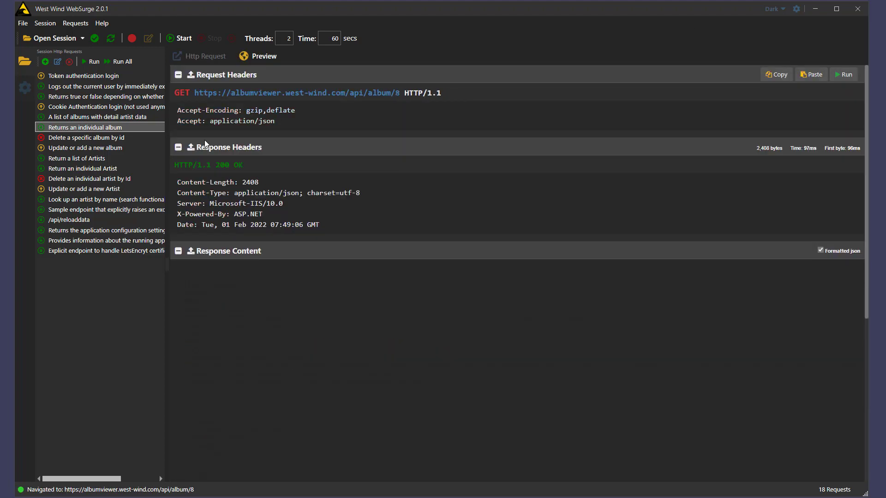
scroll(253, 286, "down", 15)
scroll(253, 287, "up", 10)
scroll(254, 286, "up", 4)
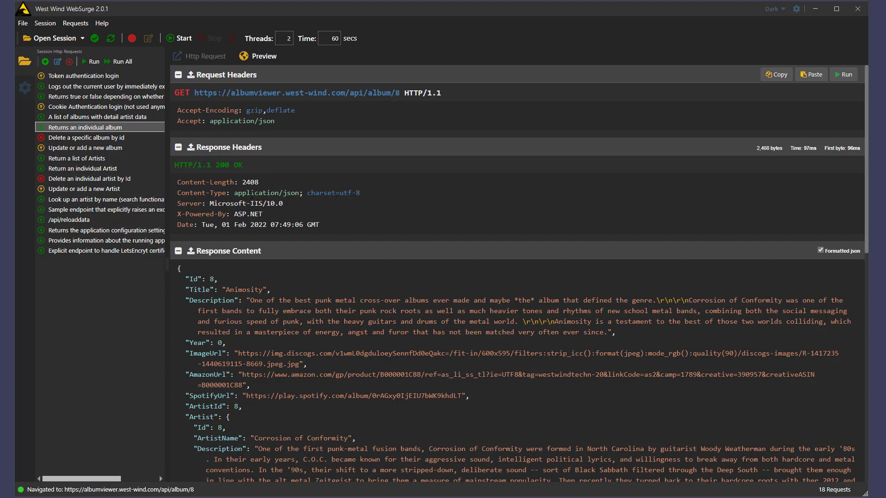
left_click(109, 78)
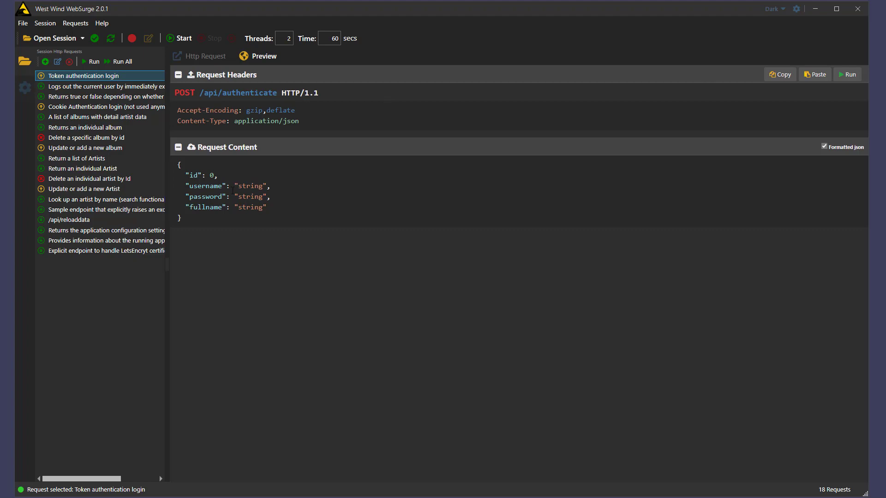
Step: Set the login body's username and password to "test" and delete the id and fullname lines
left_click_drag(238, 186, 263, 185)
type("test")
key("Down")
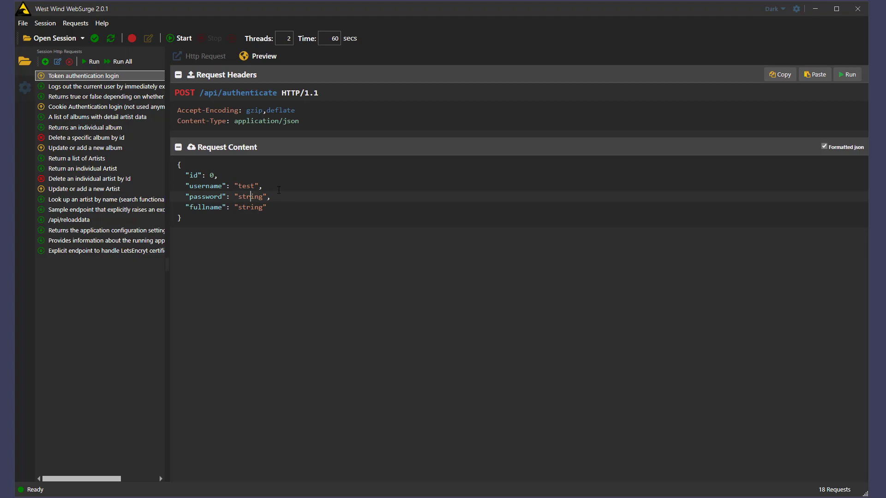
key("ctrl+shift+Right")
type("test")
key("Down")
key("shift+End")
key("Delete")
key("BackSpace")
key("BackSpace")
key("BackSpace")
key("Up")
key("shift+Home")
key("BackSpace")
key("Delete")
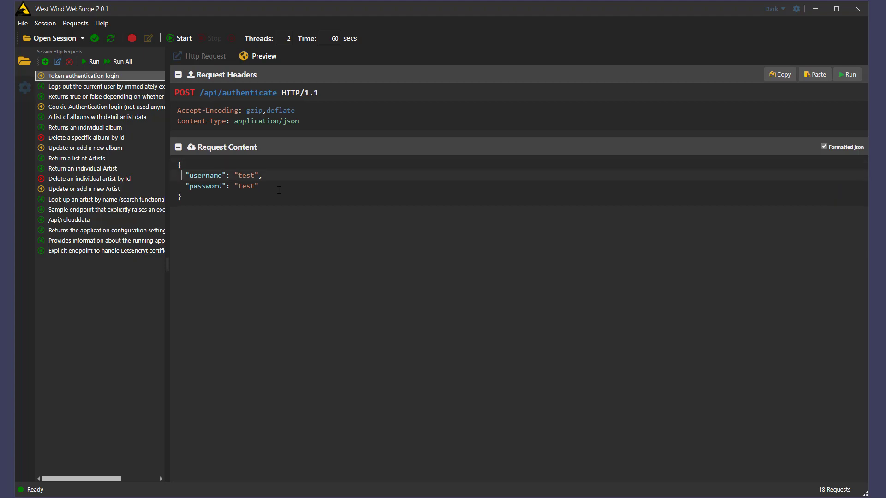
Step: Run the login request to get a 200 OK token, then inspect the session's site base URL
left_click(849, 76)
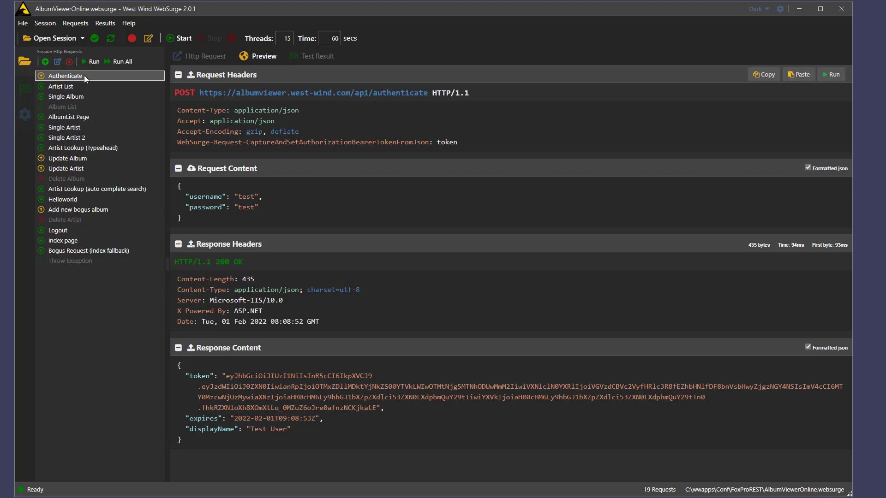
left_click(24, 115)
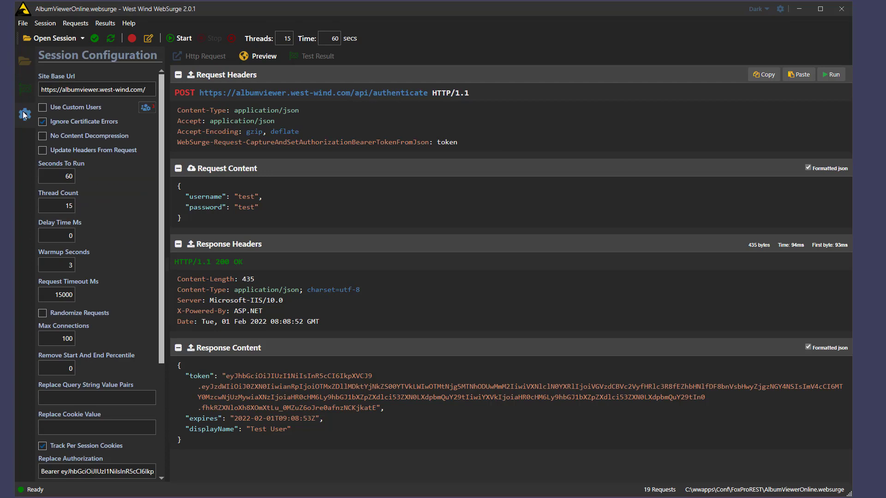
left_click_drag(41, 90, 151, 89)
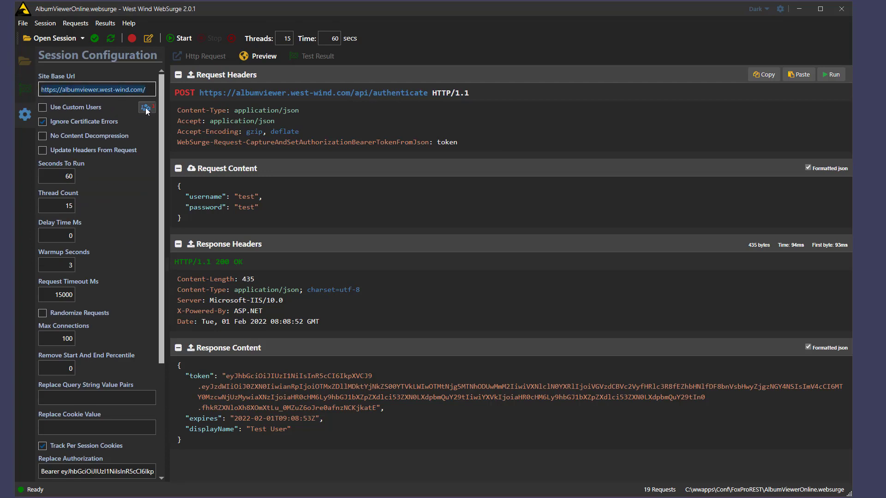
Step: Leave Update Headers From Request off and set Delay Time Ms to 0
left_click(65, 151)
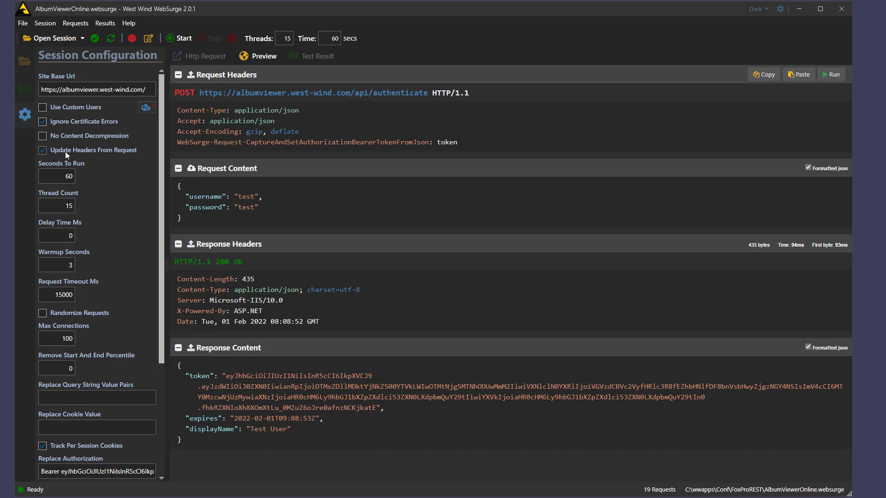
left_click(65, 153)
left_click(72, 236)
type("2000")
left_click_drag(58, 235, 81, 236)
type("0")
key("Tab")
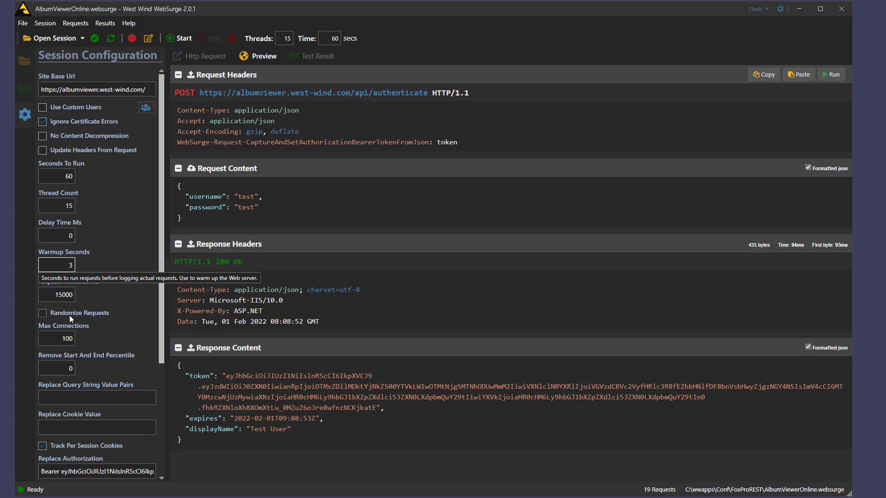
Step: Review the remaining session settings, including the Replace Cookie Value option
scroll(60, 325, "down", 5)
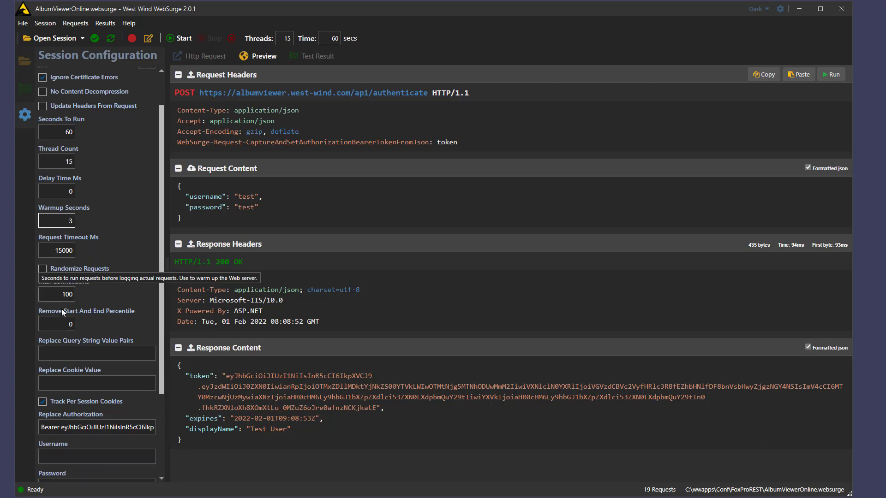
scroll(65, 324, "down", 2)
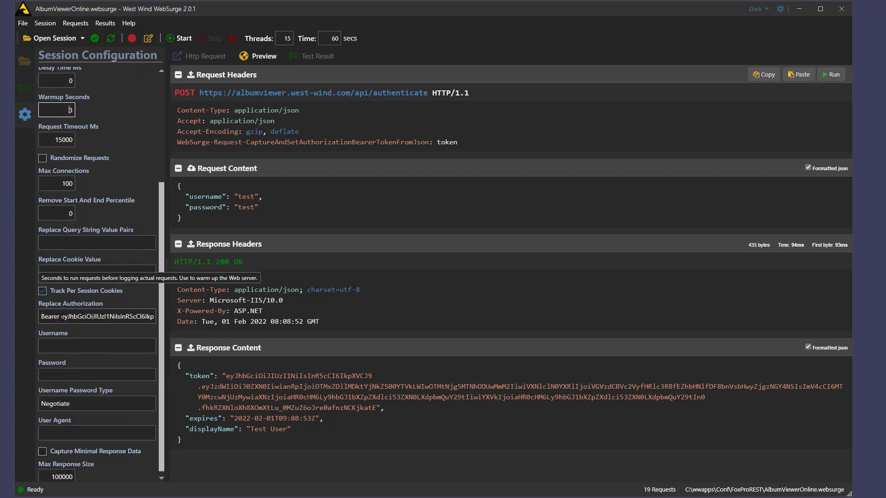
left_click(111, 271)
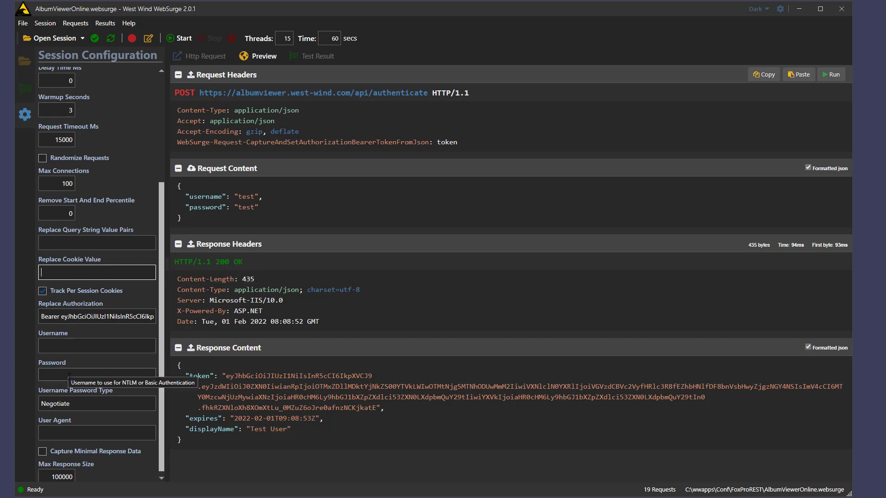
scroll(73, 455, "down", 1)
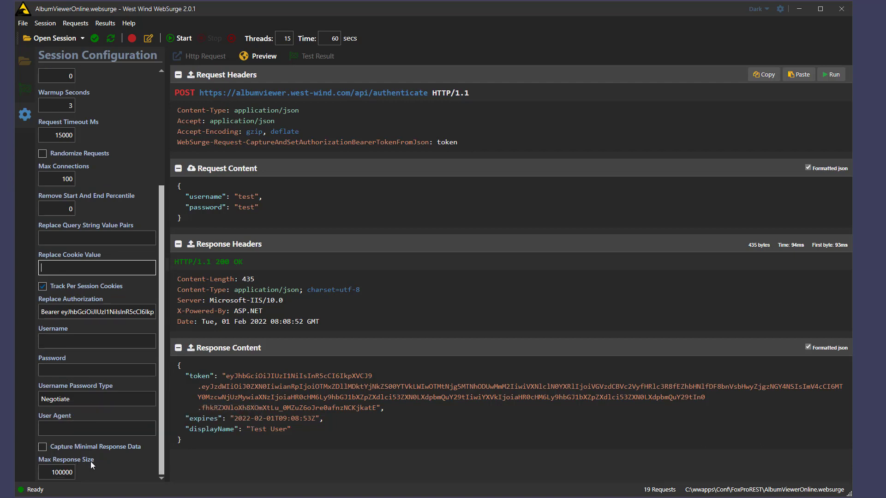
scroll(92, 442, "up", 5)
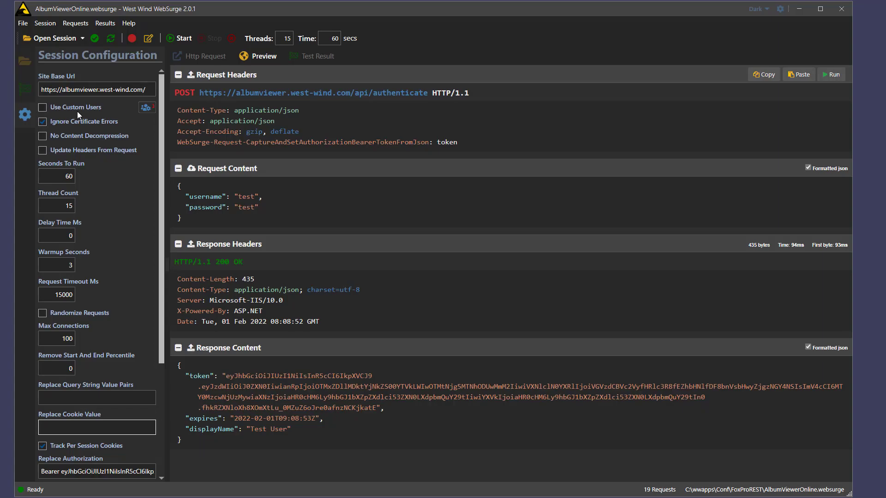
left_click(43, 108)
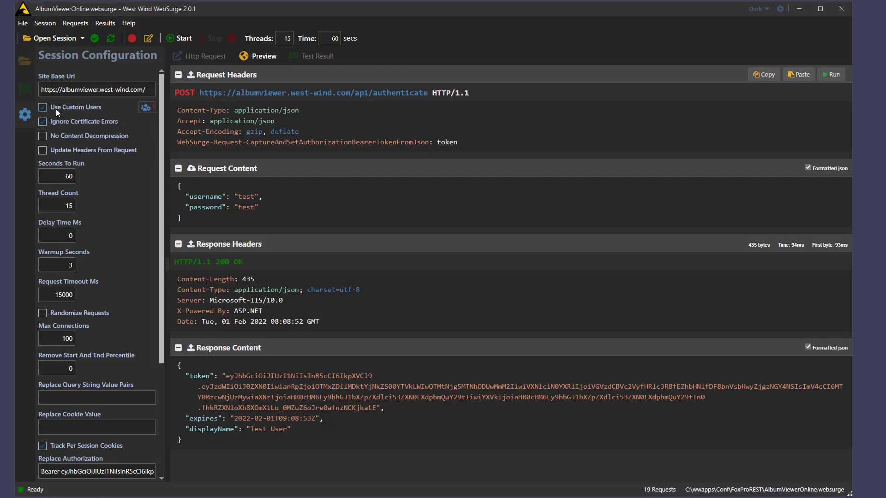
left_click(147, 109)
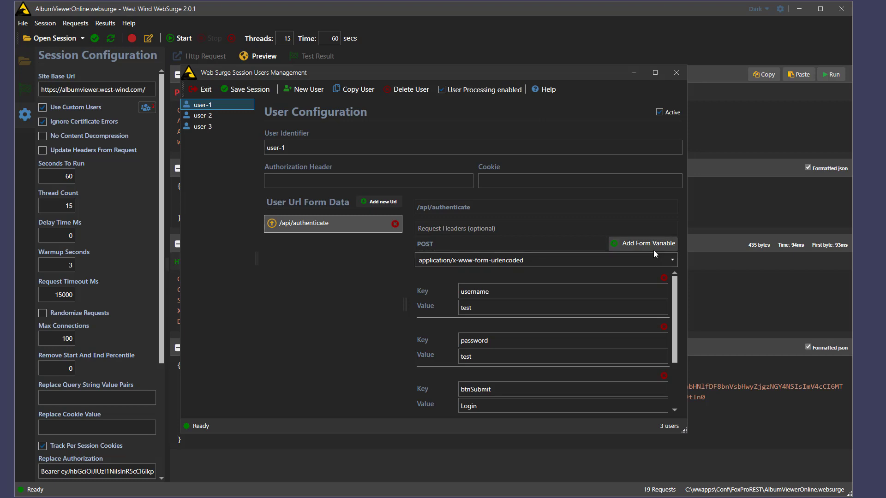
left_click_drag(438, 244, 412, 245)
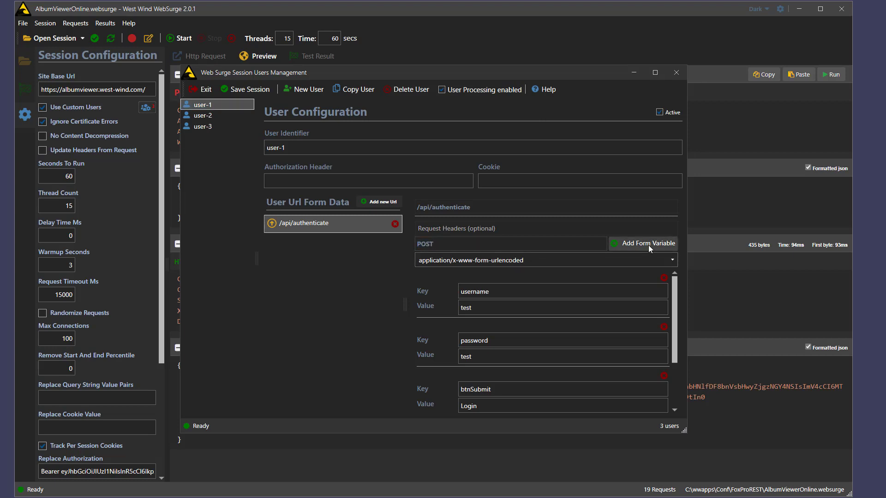
left_click(564, 258)
left_click(673, 261)
left_click(672, 262)
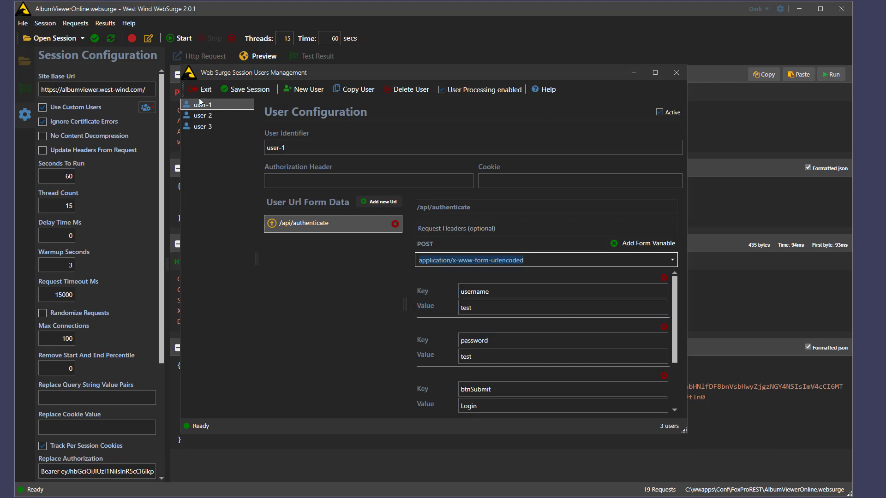
left_click(203, 116)
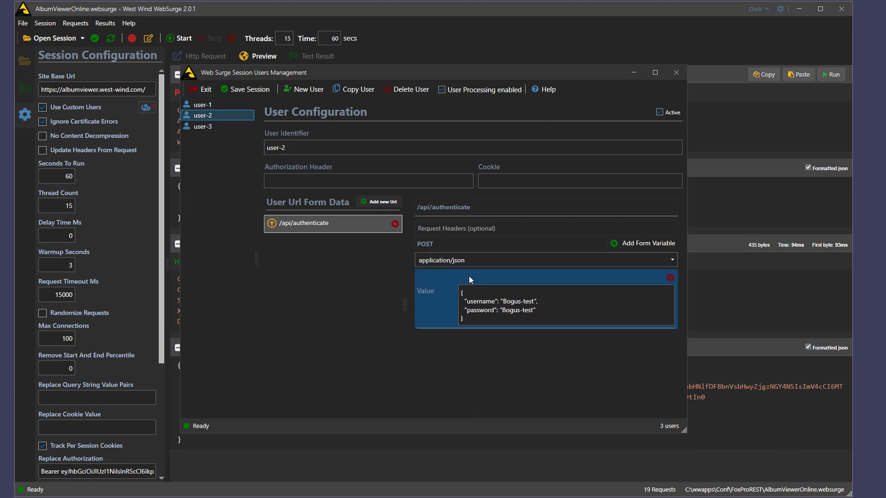
left_click(208, 128)
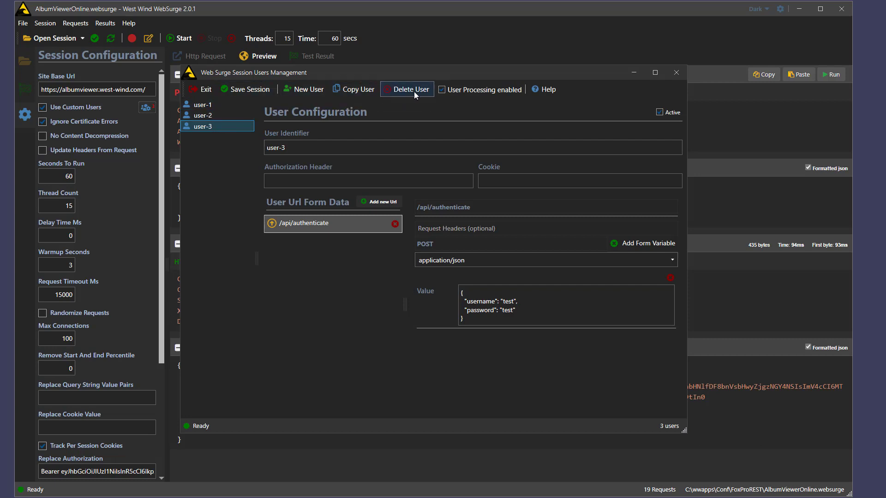
left_click(474, 93)
left_click(676, 73)
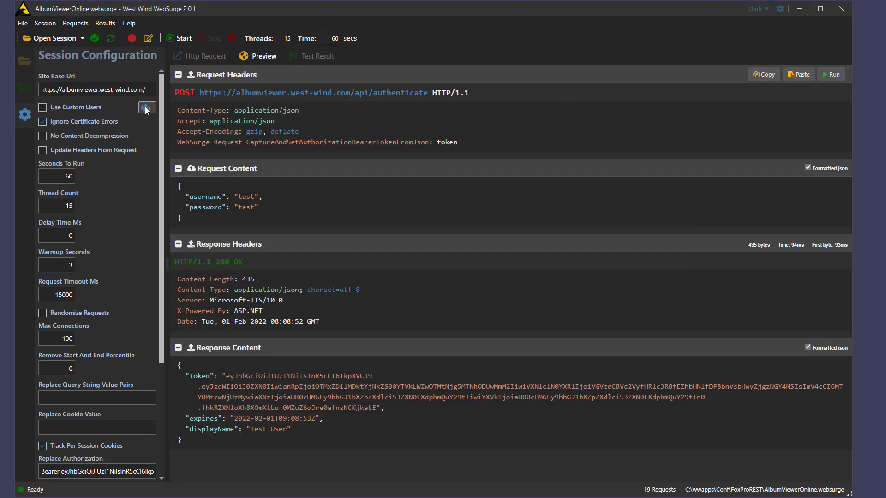
Step: Re-enable Use Custom Users, copy the WebSurge-MaxRequests-Tests session file path, and switch to PowerShell
left_click(68, 104)
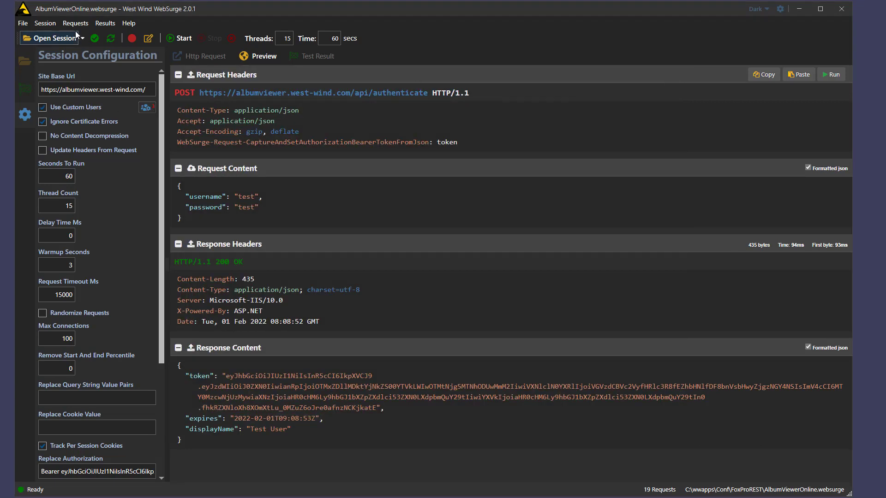
left_click(52, 23)
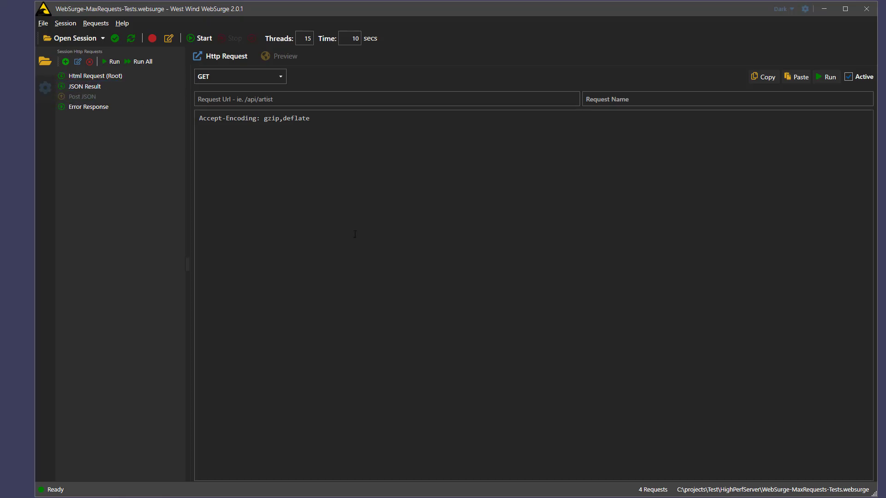
left_click(759, 489)
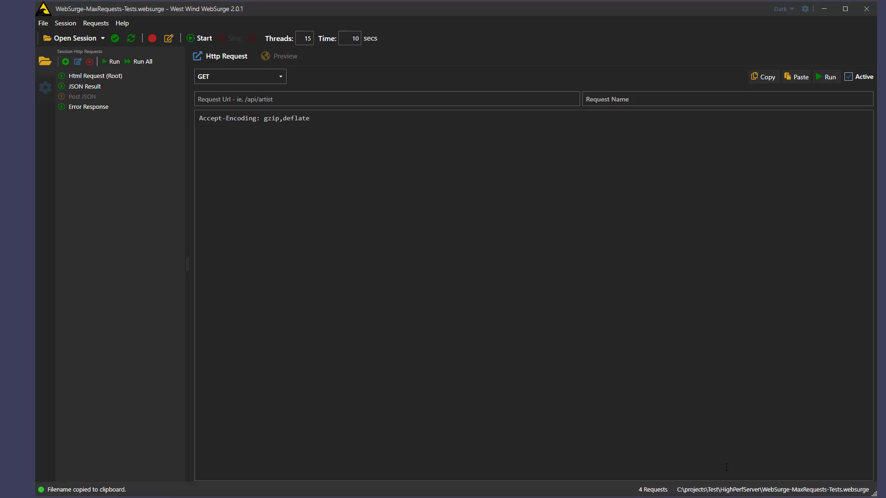
key("alt+Tab")
Step: Run websurgecli on the pasted WebSurge-MaxRequests-Tests session path with 15 threads for 10 seconds
type("websurgecli")
key("ctrl+v")
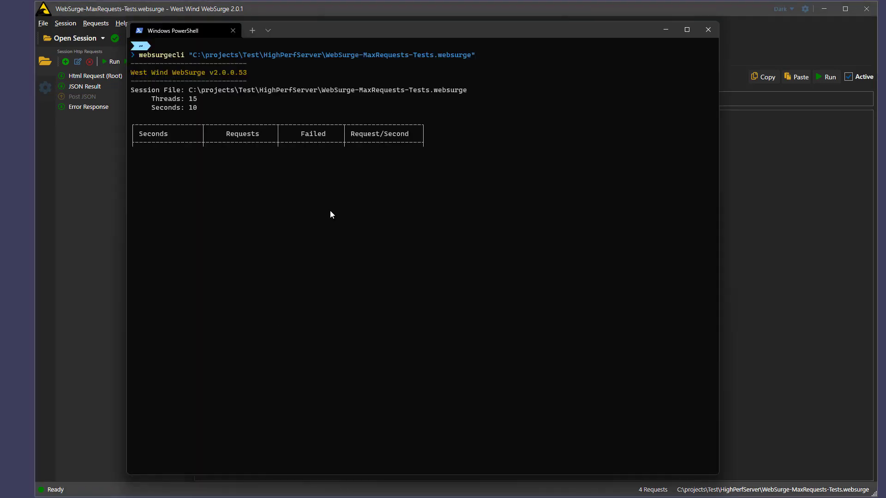